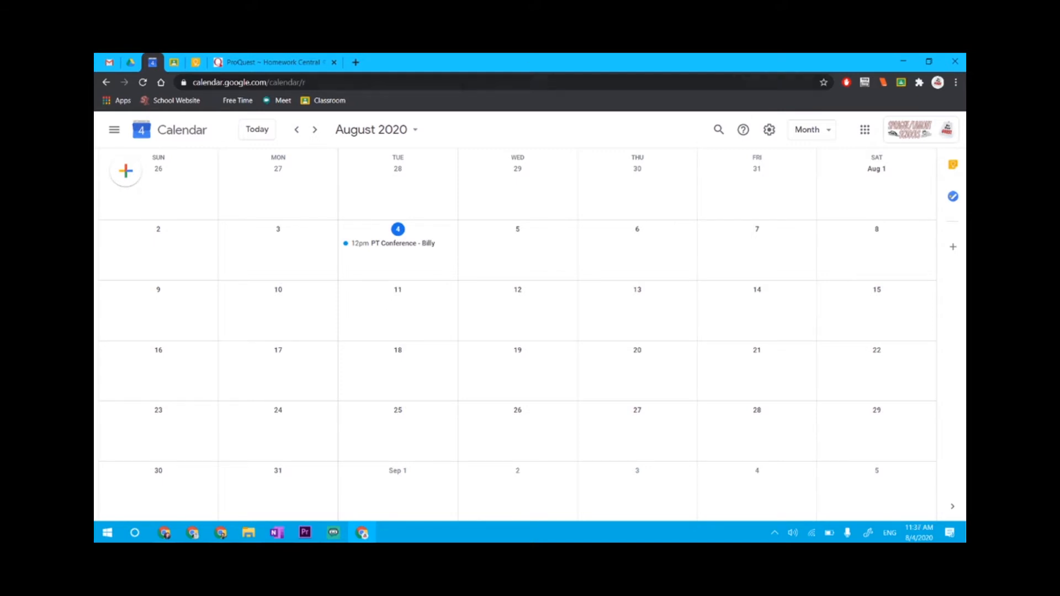
pyautogui.click(463, 88)
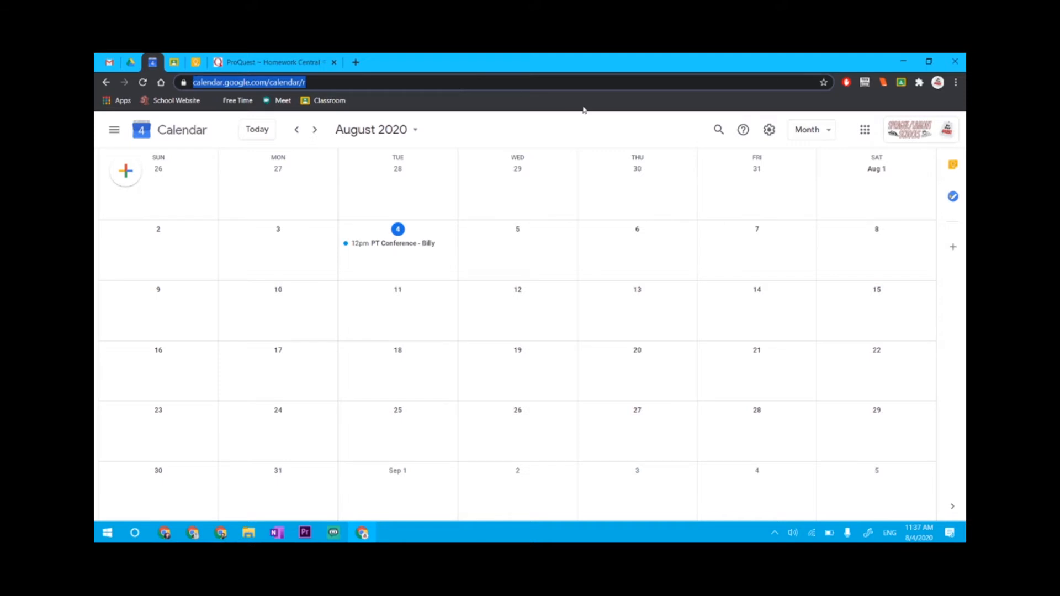
pyautogui.click(866, 130)
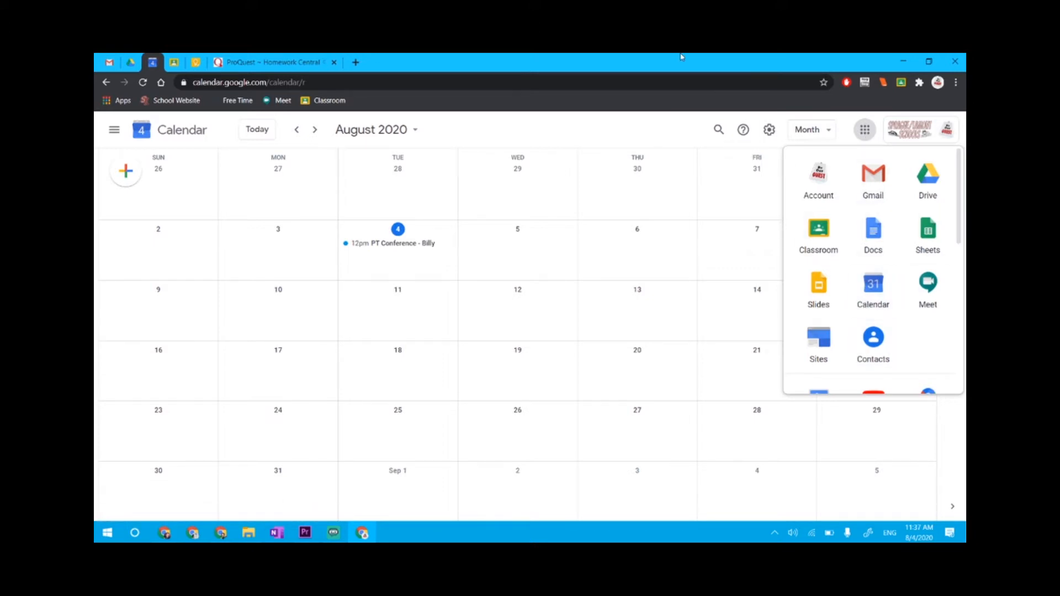
pyautogui.click(865, 130)
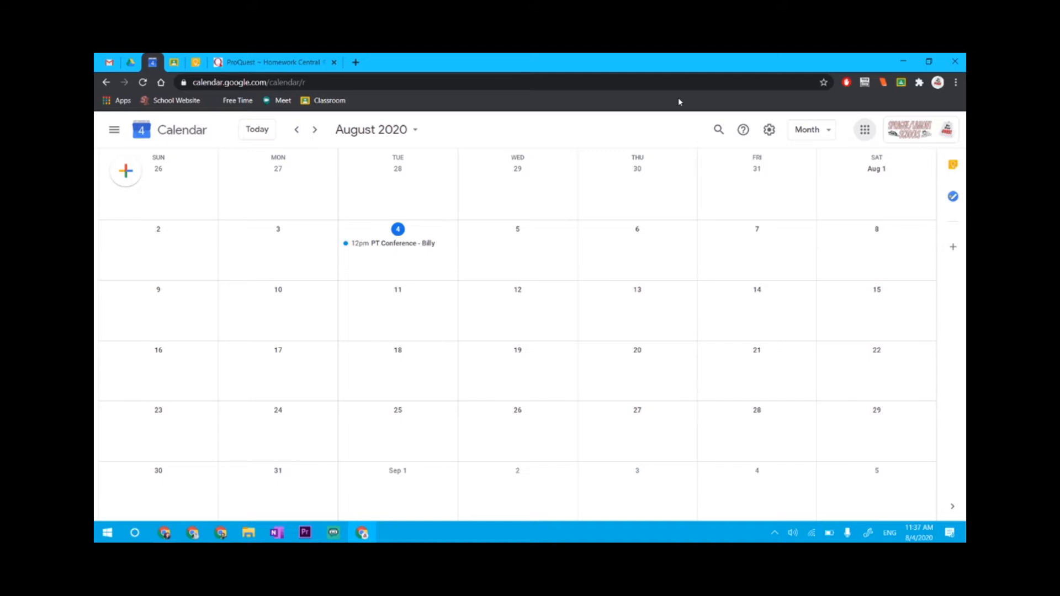
# Open the August 4 PT Conference event in its full editing view
pyautogui.click(387, 245)
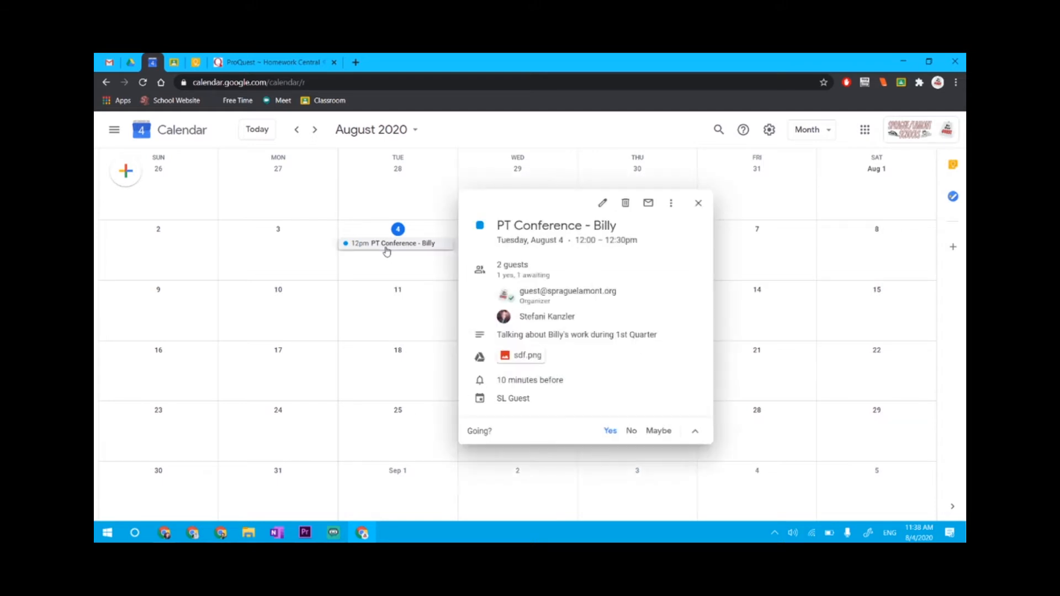
pyautogui.click(605, 204)
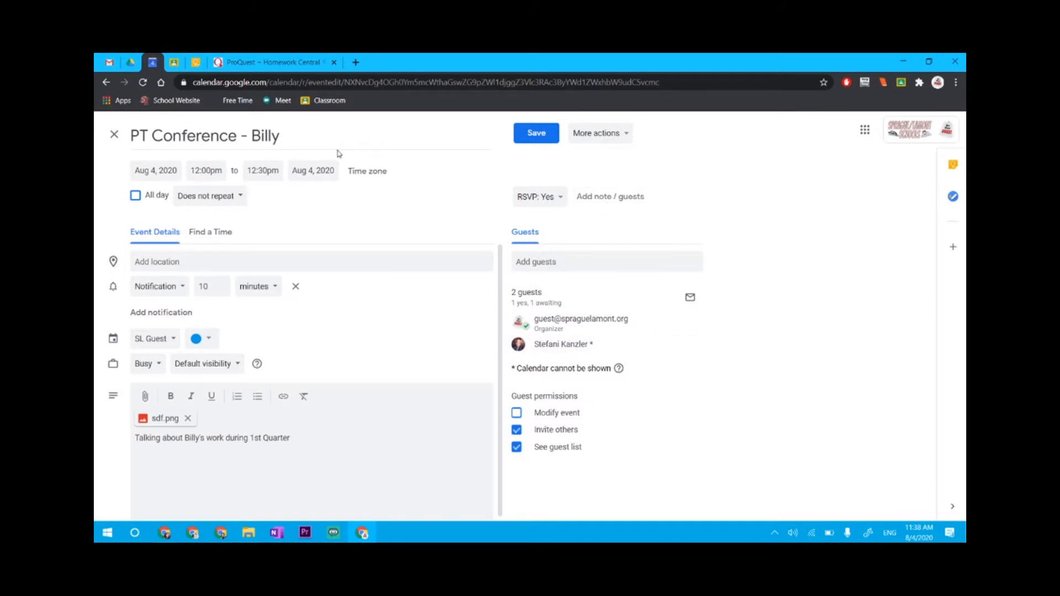
pyautogui.doubleClick(272, 135)
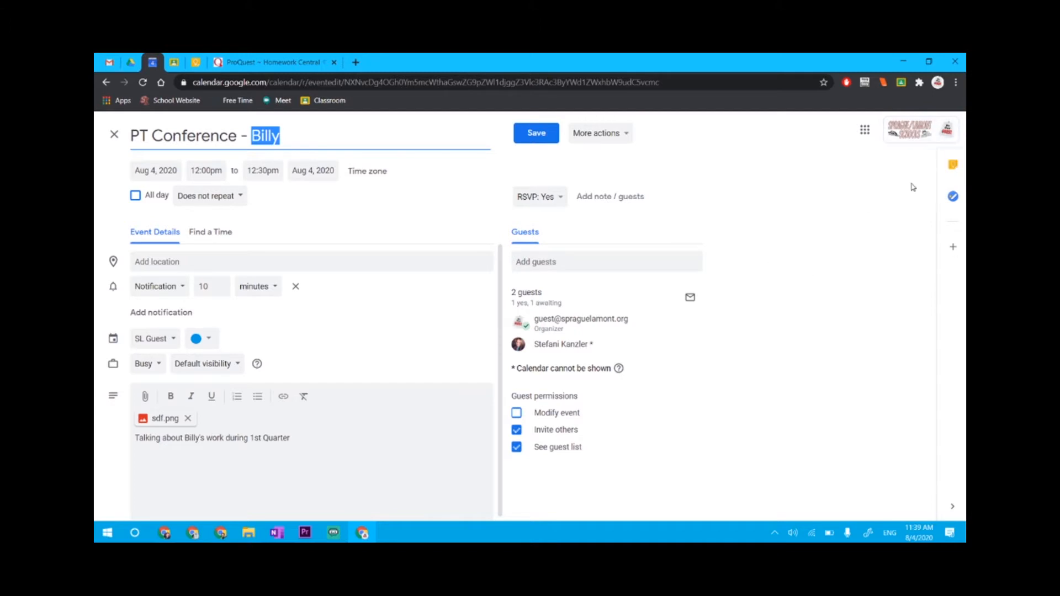
# Show the Keep notes beside the event and start a new linked note titled "Questions"
pyautogui.click(953, 166)
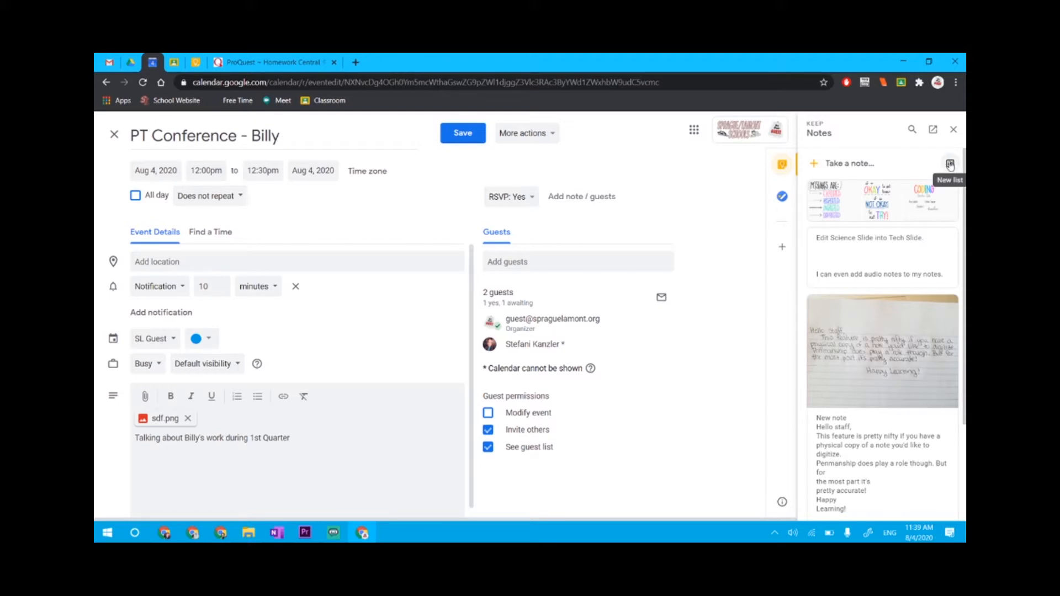
pyautogui.click(910, 166)
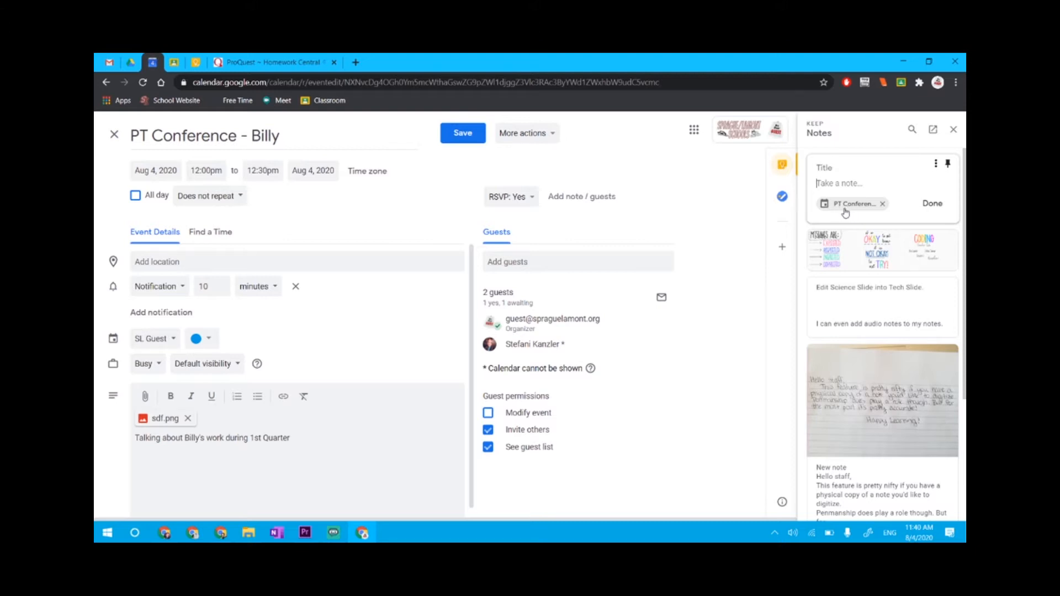
pyautogui.click(844, 170)
pyautogui.write('Questions')
# Fill the Questions note with four numbered lines, 1) to 4), and finish the note
pyautogui.click(843, 184)
pyautogui.write('1)')
pyautogui.press('Return')
pyautogui.write('2)')
pyautogui.press('Return')
pyautogui.write('3')
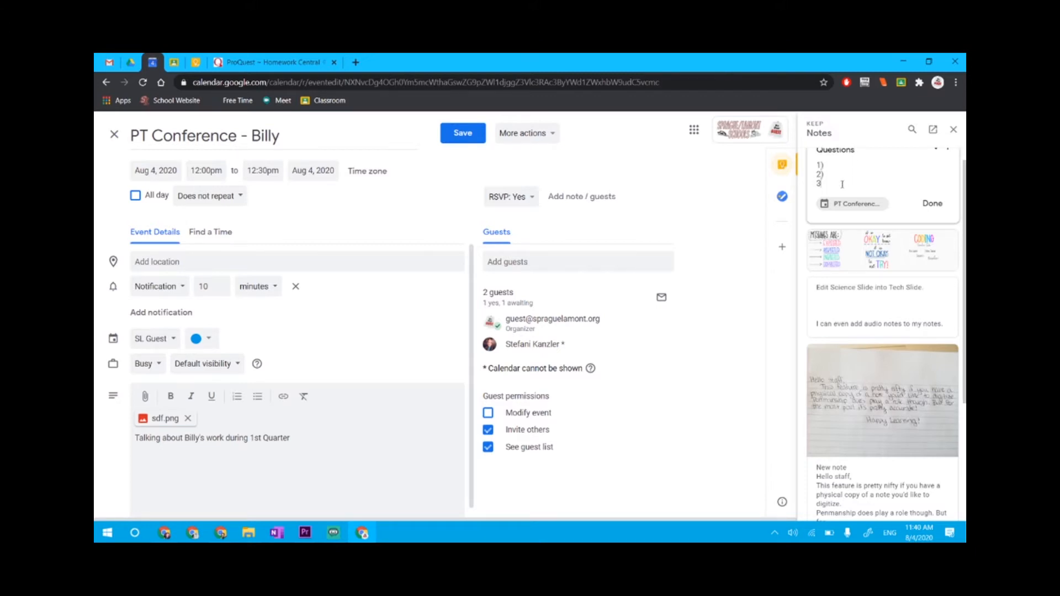
pyautogui.write(')')
pyautogui.press('Return')
pyautogui.write('4)')
pyautogui.scroll(1, 845, 184)
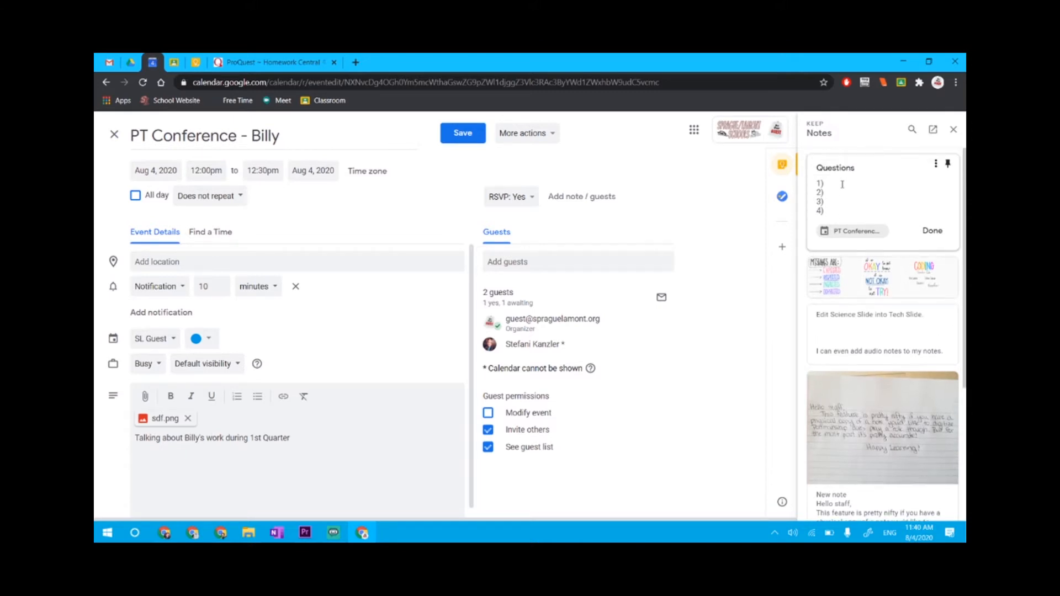
pyautogui.click(932, 231)
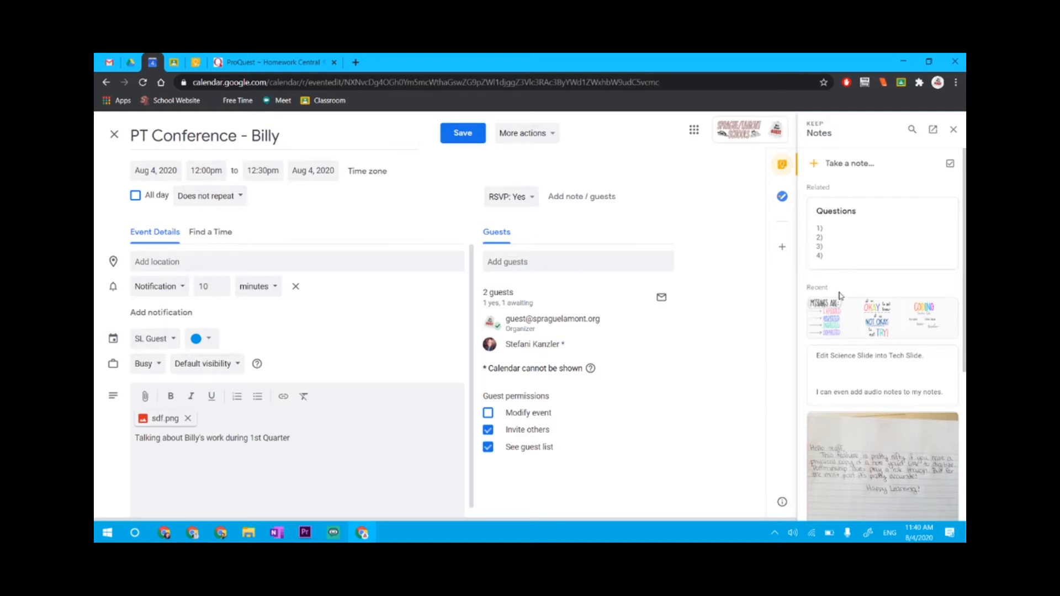
# Save the PT Conference event
pyautogui.moveTo(831, 287); pyautogui.dragTo(807, 287)
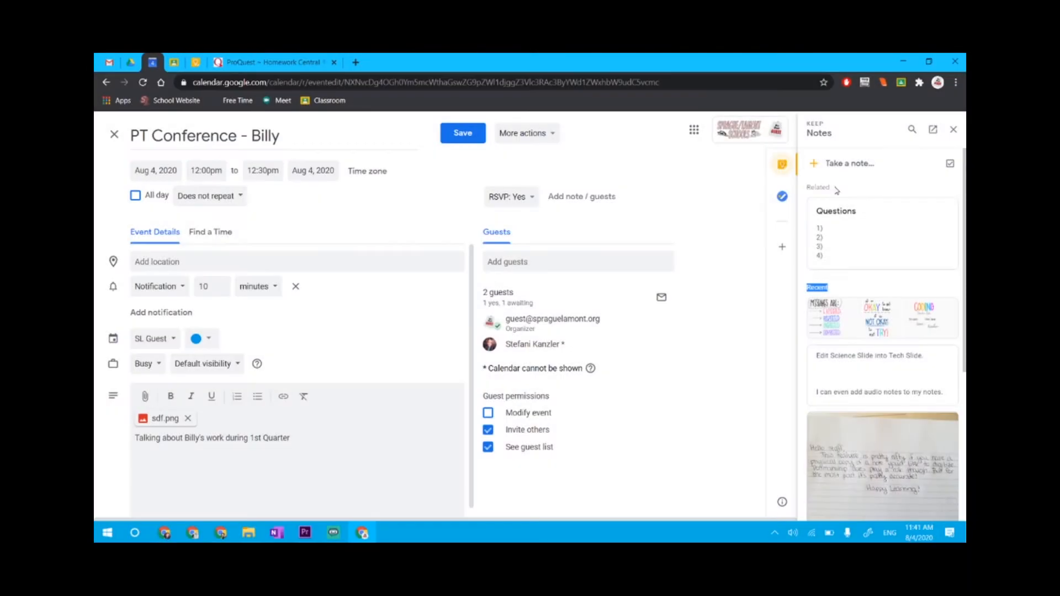
pyautogui.moveTo(837, 188); pyautogui.dragTo(807, 187)
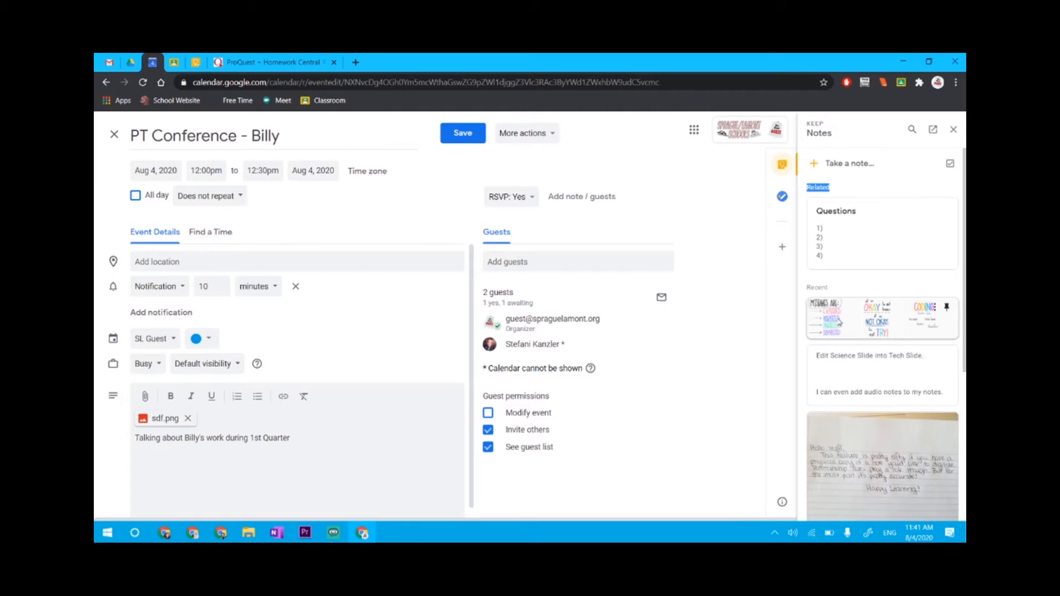
pyautogui.click(863, 195)
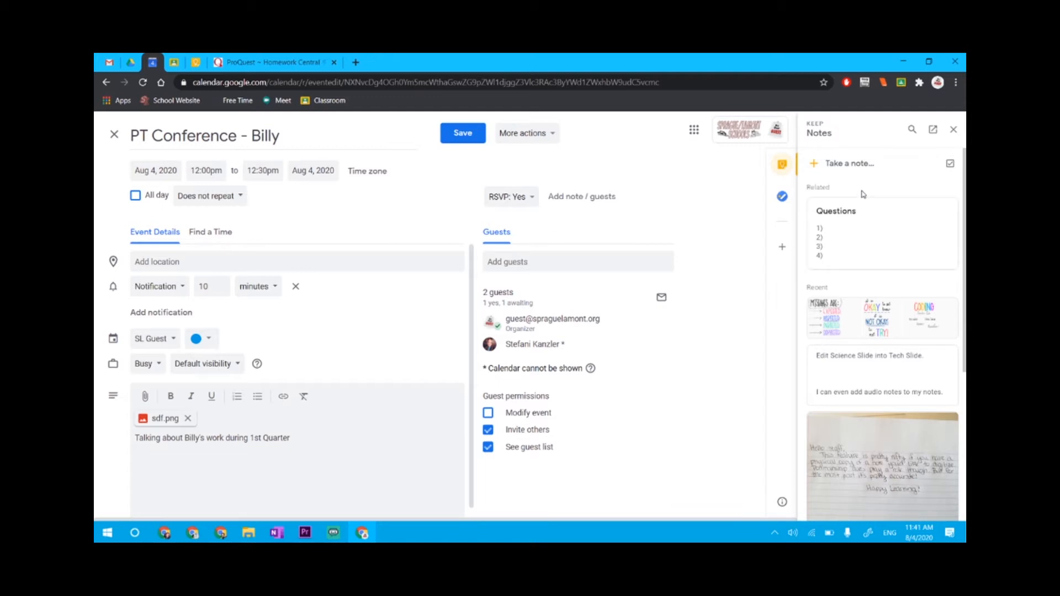
pyautogui.click(462, 132)
# Switch to Google Keep, open the Questions note and follow its link to the PT Conference event
pyautogui.click(195, 62)
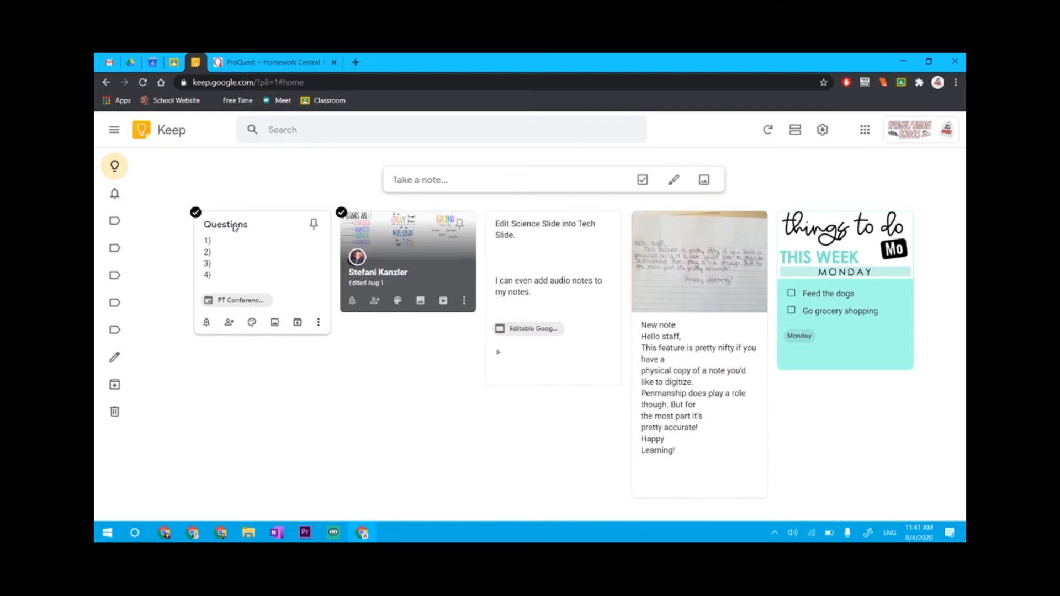
pyautogui.click(235, 228)
pyautogui.click(399, 251)
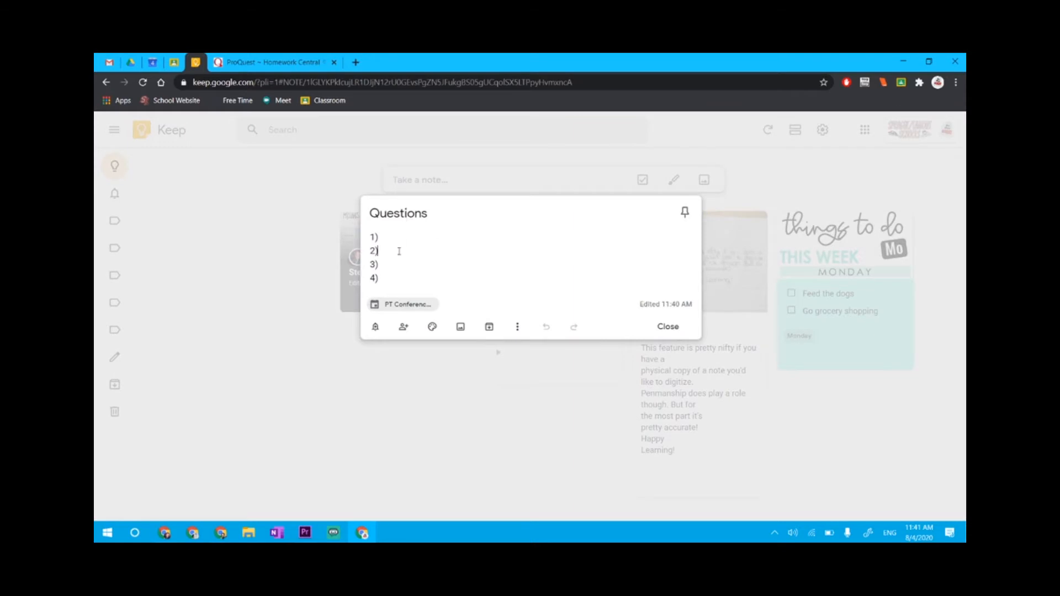
pyautogui.click(402, 237)
pyautogui.click(419, 279)
pyautogui.click(438, 250)
pyautogui.click(390, 311)
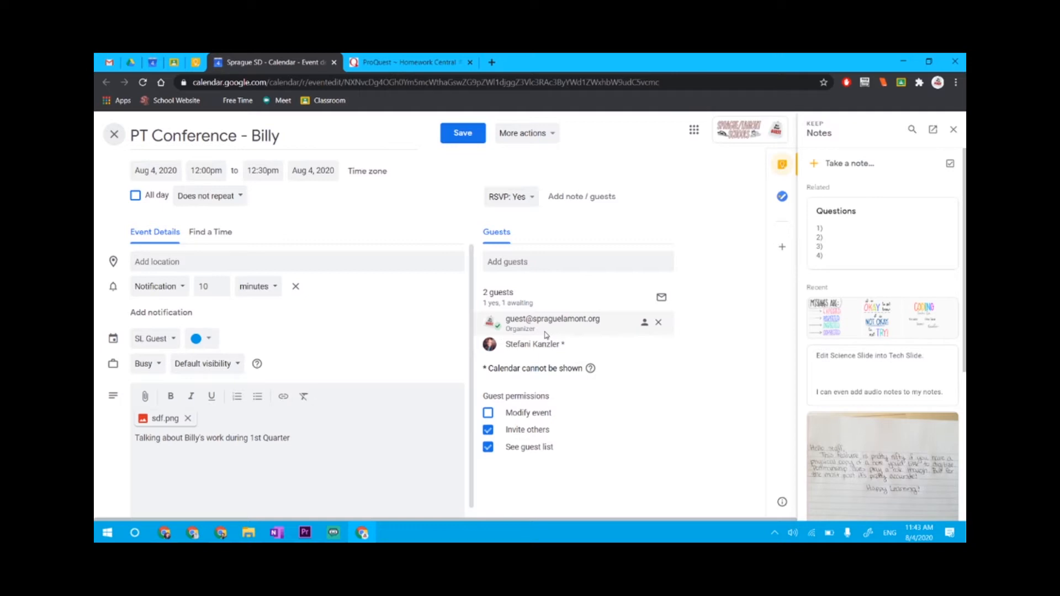
# Save the reopened PT Conference event and hide the Keep notes beside the calendar
pyautogui.click(463, 132)
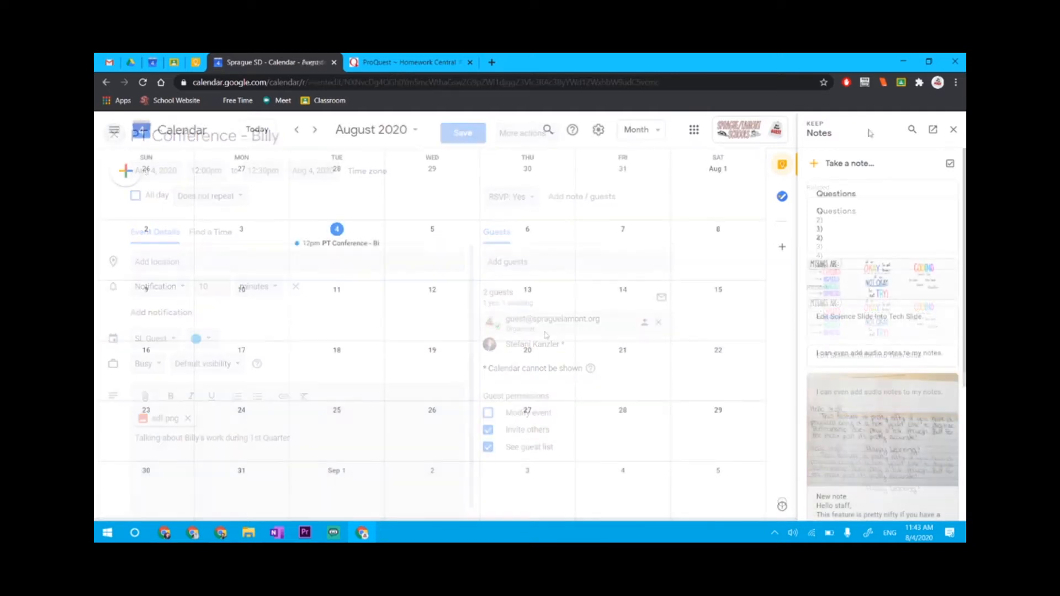
pyautogui.click(953, 129)
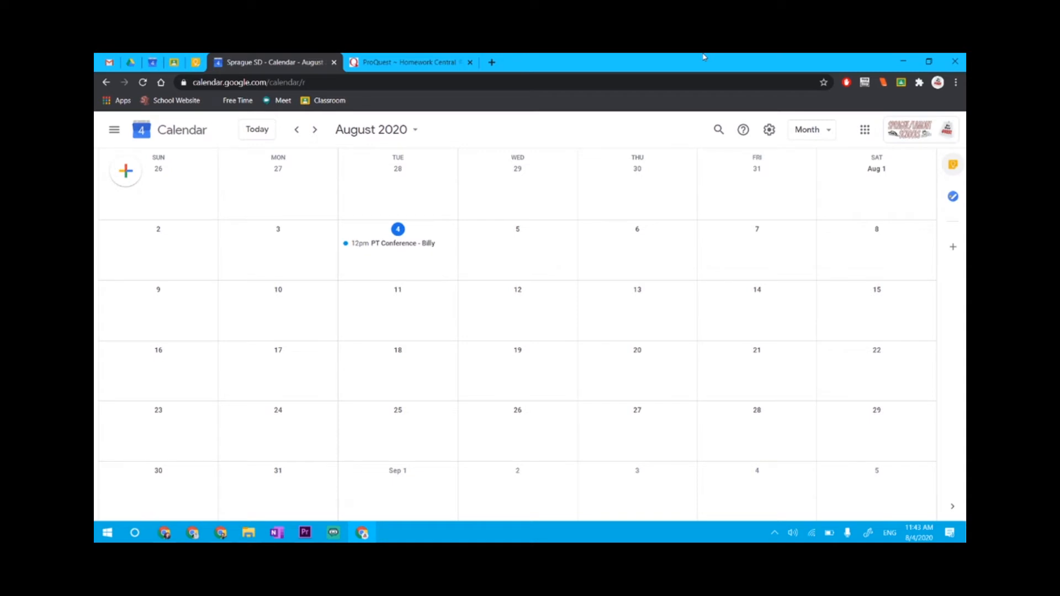
# Switch to Gmail, open the Classroom announcement e-mail about Friday's Class Meet and read through it
pyautogui.click(109, 64)
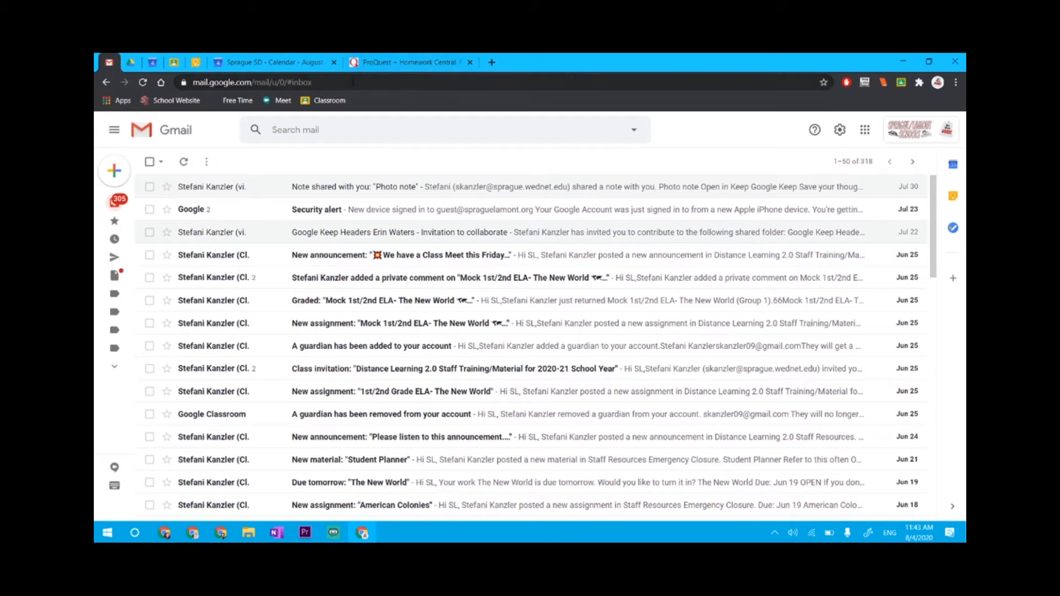
pyautogui.click(353, 83)
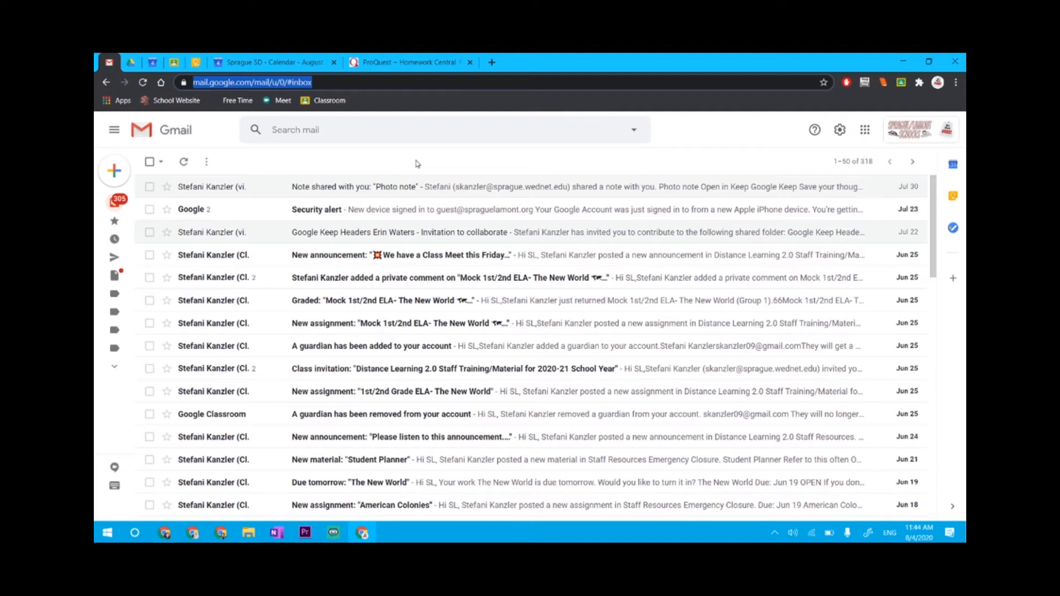
pyautogui.click(380, 259)
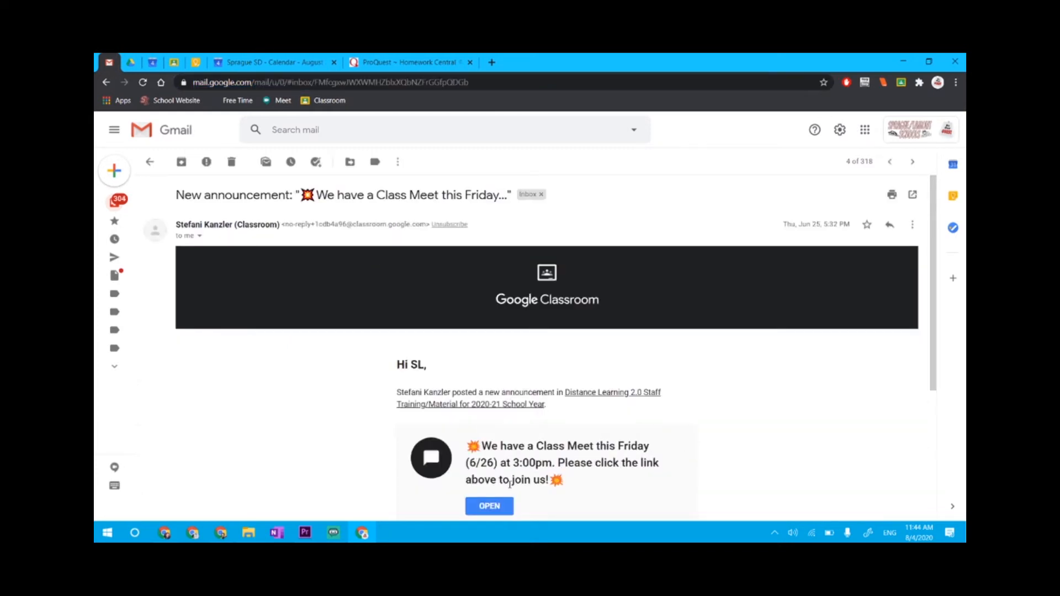
pyautogui.scroll(-3, 509, 484)
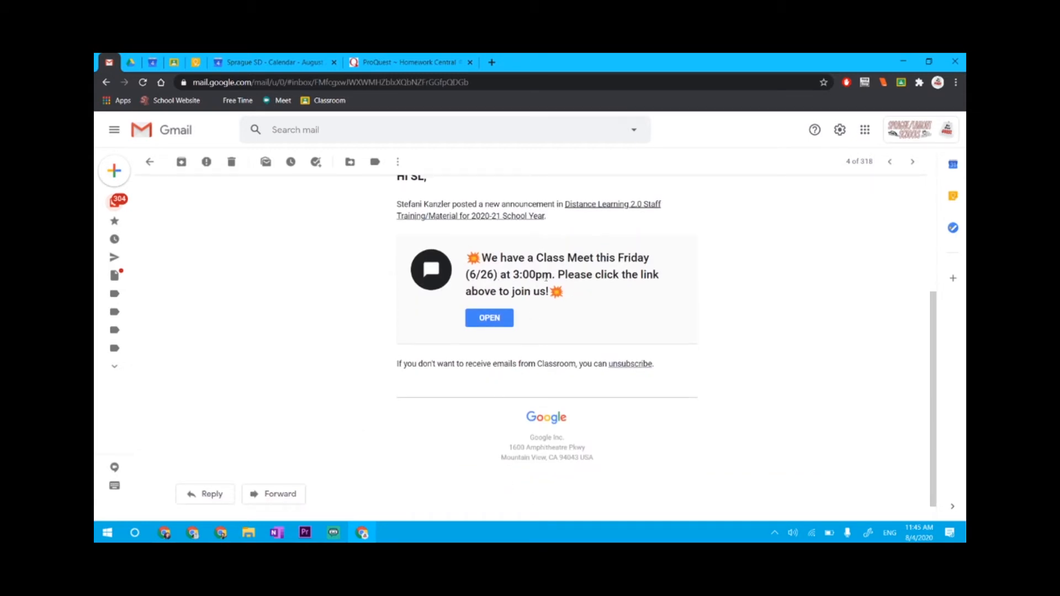
pyautogui.scroll(2, 623, 309)
pyautogui.scroll(1, 623, 311)
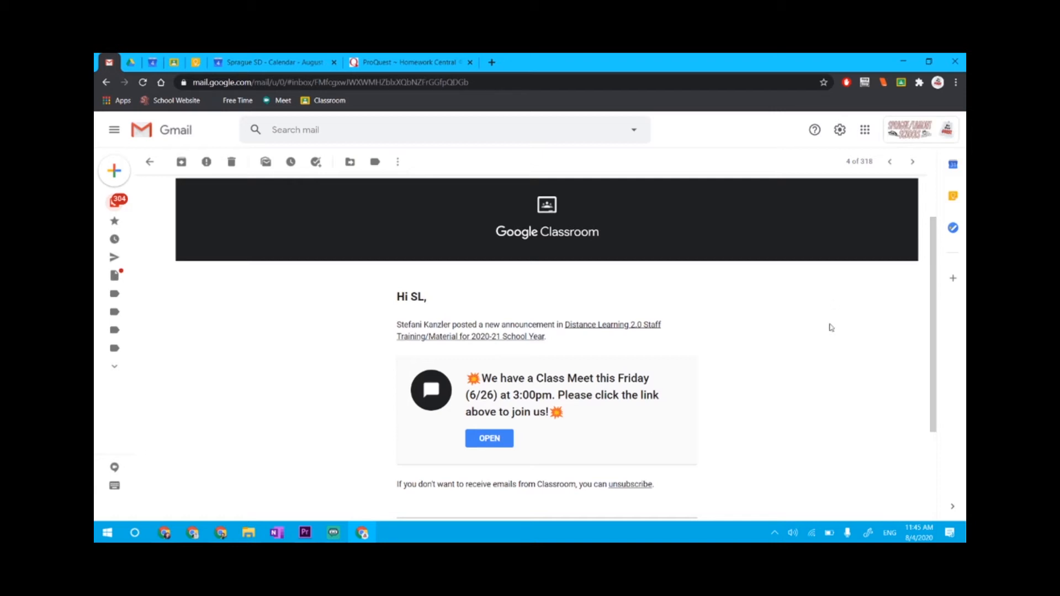
# Create a Keep note linked to the e-mail, titled "Class Meet 6/26", with the text "Topic- Google Keep Integration"
pyautogui.click(954, 197)
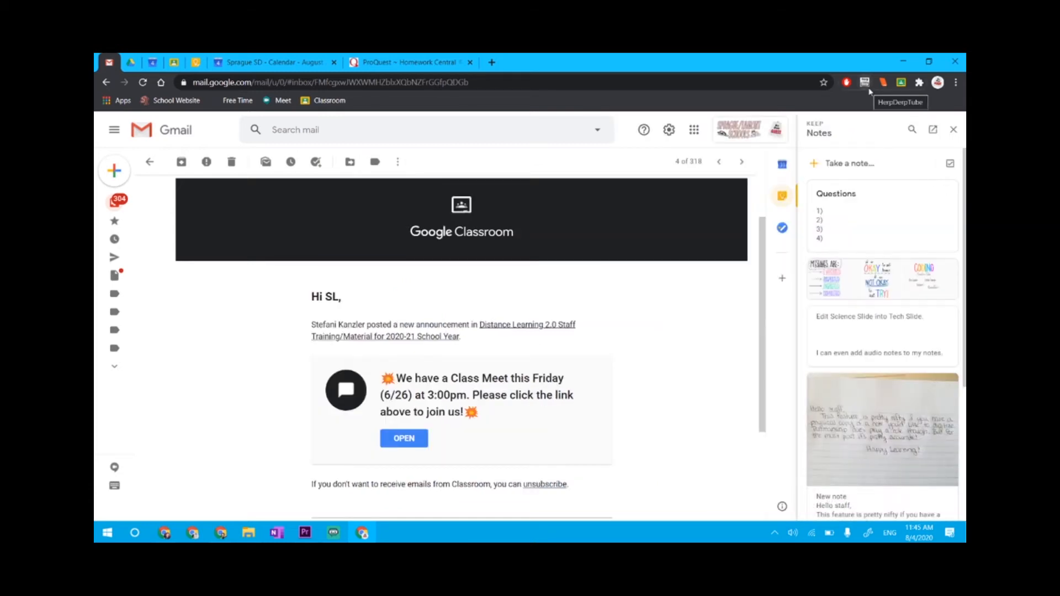
pyautogui.click(851, 169)
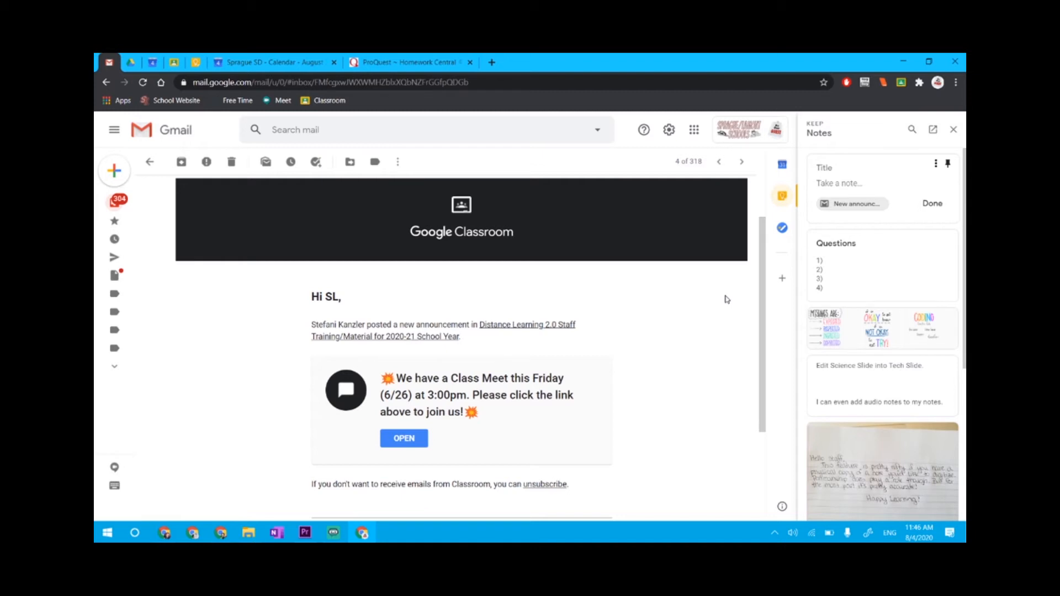
pyautogui.click(845, 167)
pyautogui.write('Class Meet 6/26')
pyautogui.click(848, 182)
pyautogui.write('Topic')
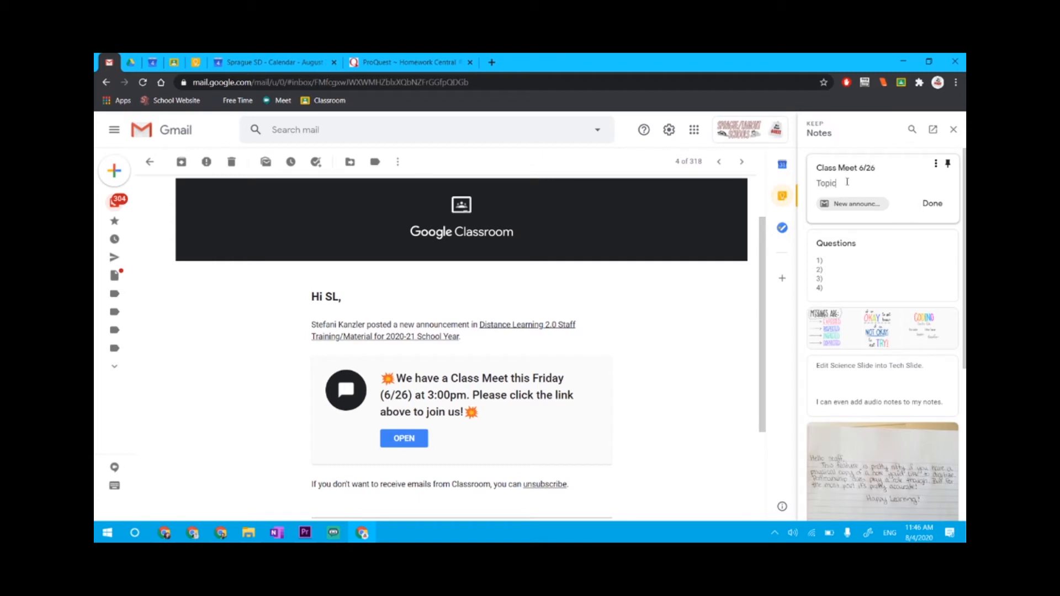
pyautogui.write('- Google Keep Integration')
pyautogui.click(933, 203)
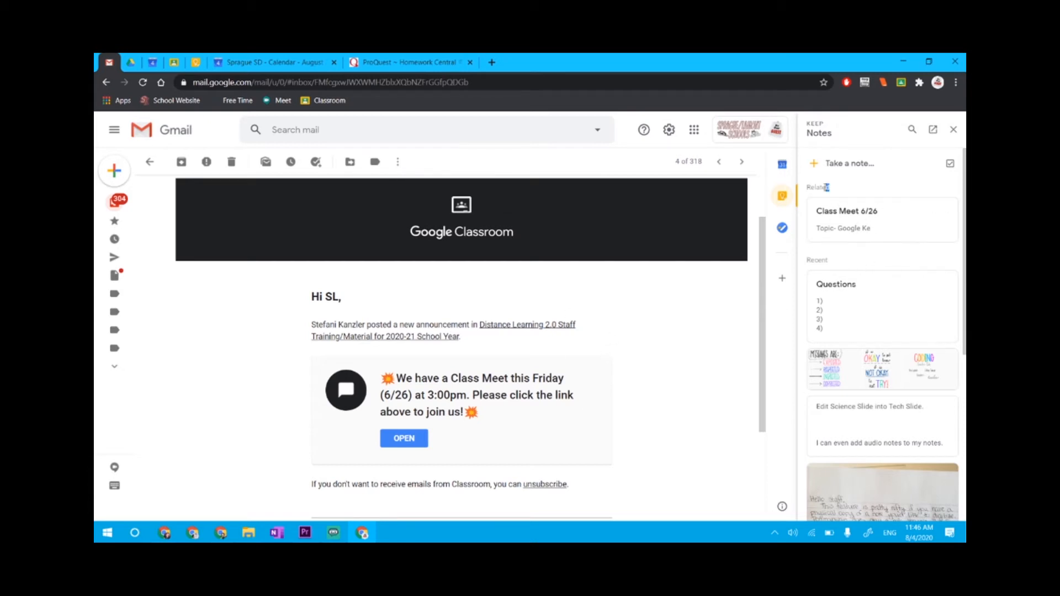
# Switch to Google Keep and set the Class Meet 6/26 note's reminder to next week, Monday at 9:00 AM
pyautogui.moveTo(832, 188); pyautogui.dragTo(808, 189)
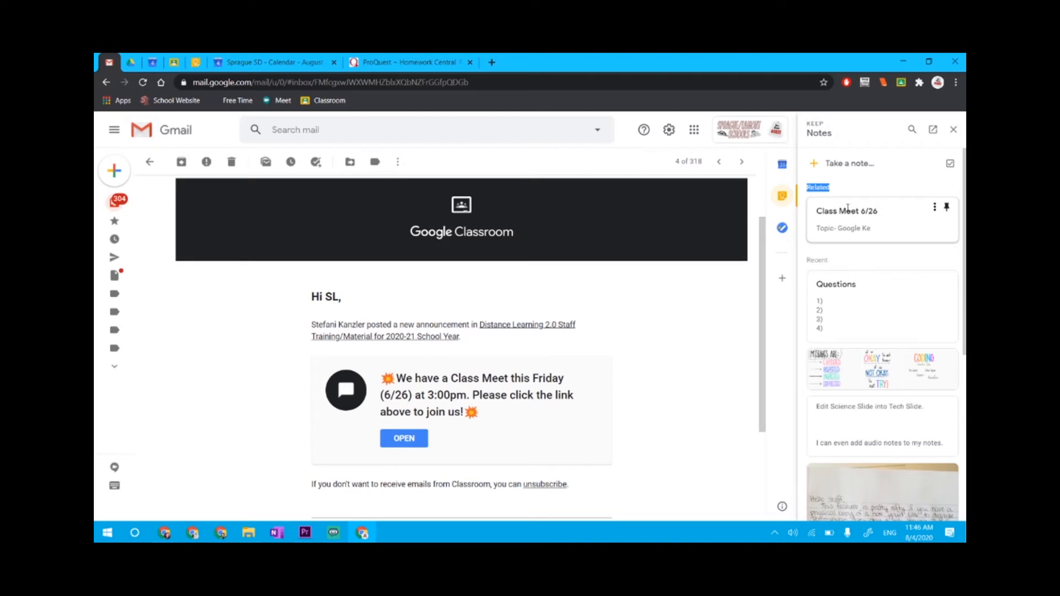
pyautogui.click(865, 193)
pyautogui.click(196, 61)
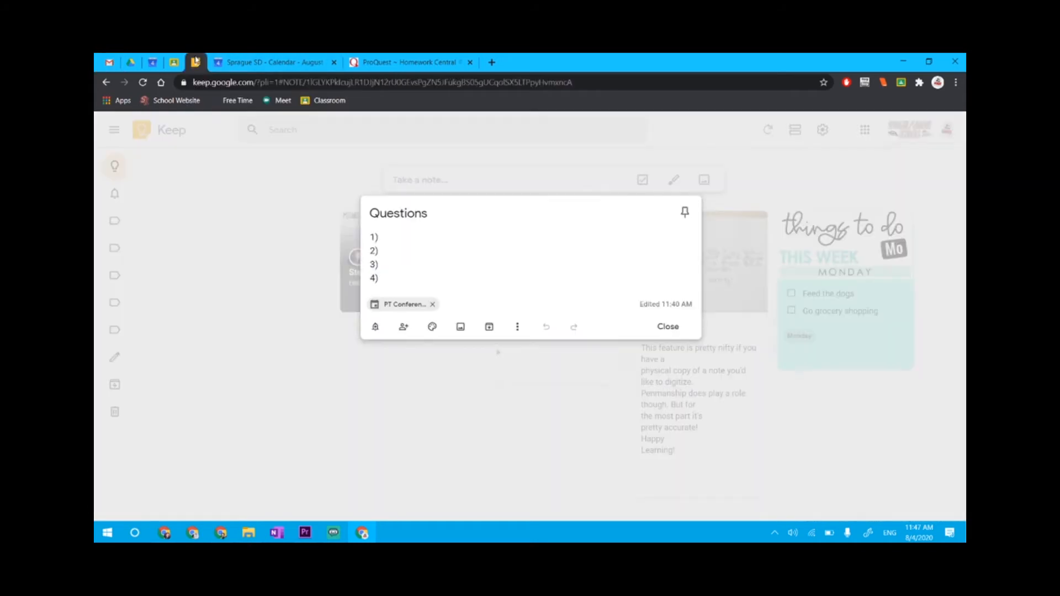
pyautogui.click(276, 250)
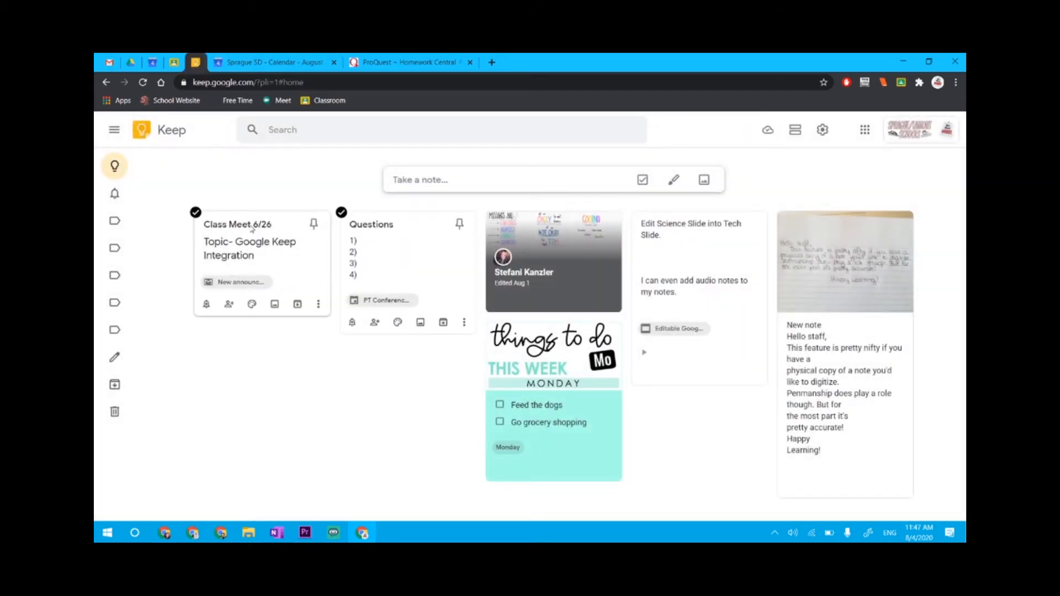
pyautogui.click(207, 304)
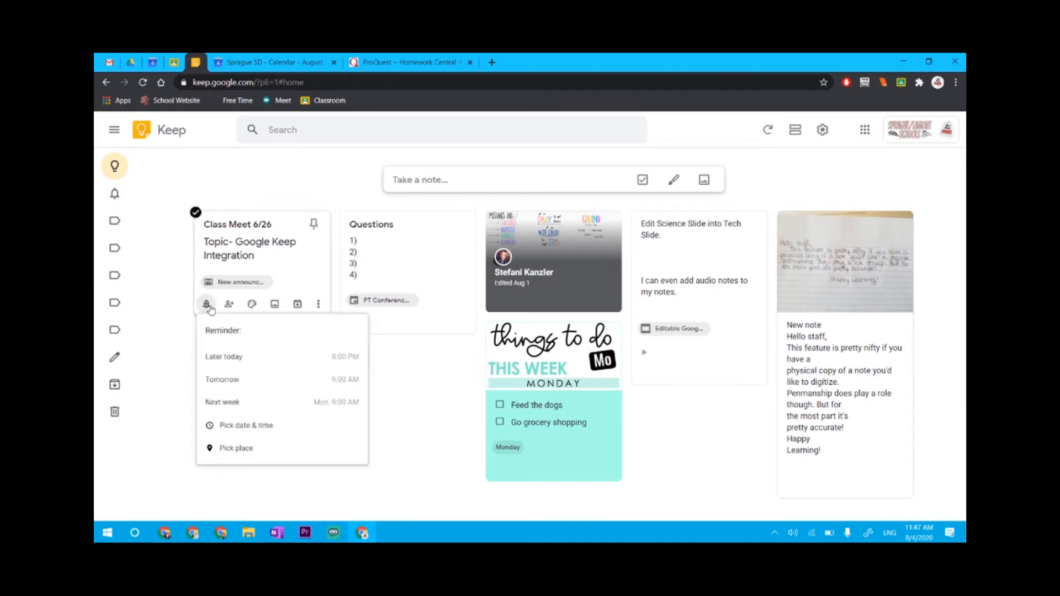
pyautogui.click(231, 402)
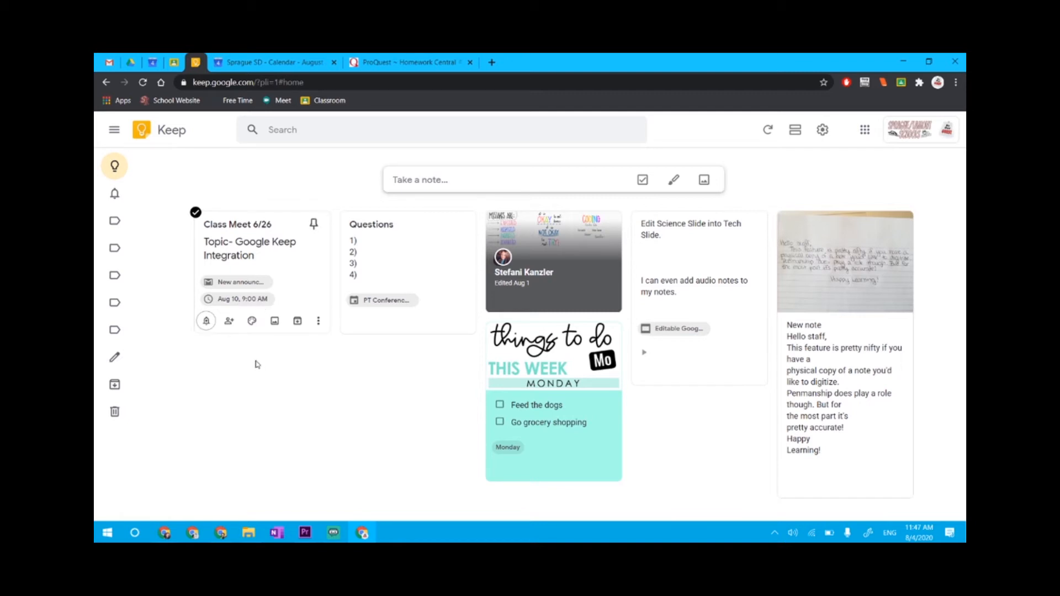
# Close the extra Calendar tab and switch to the pinned Google Calendar tab
pyautogui.click(333, 63)
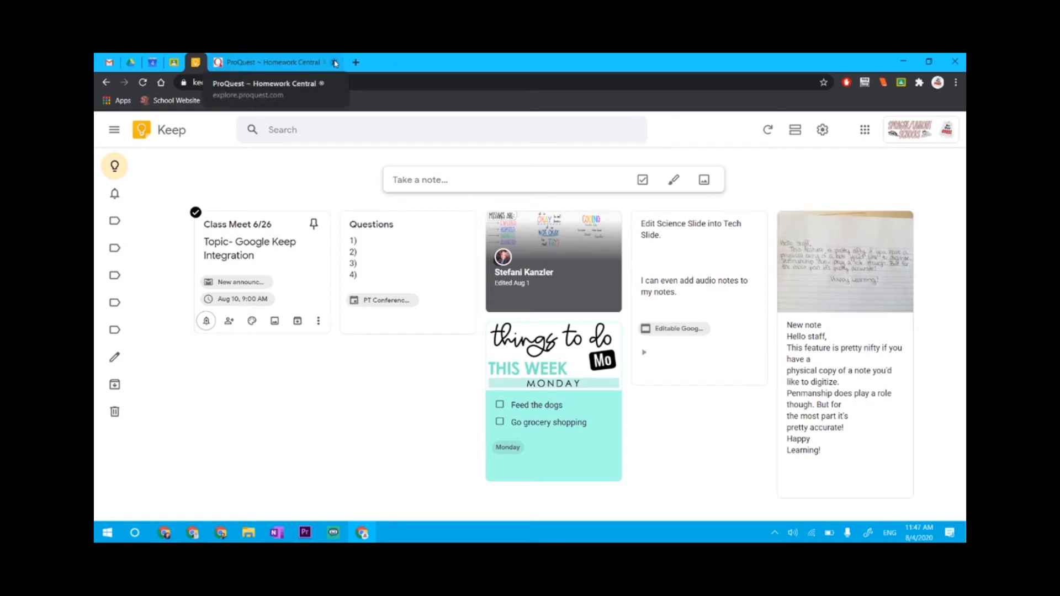
pyautogui.click(152, 63)
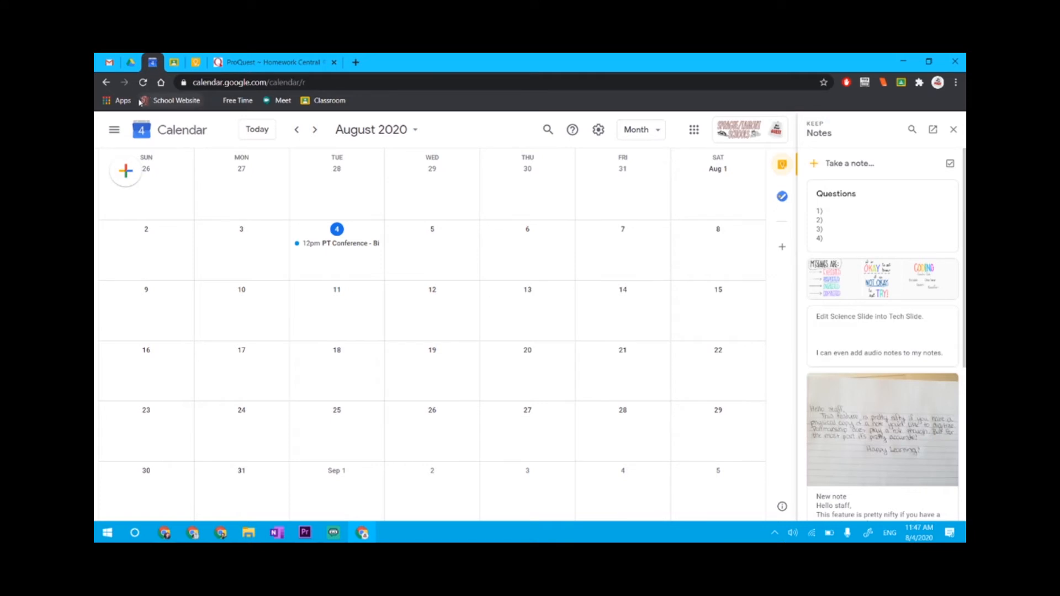
# Show the calendar list in Google Calendar, check that Reminders is enabled, and reload the page to refresh August 2020
pyautogui.click(116, 130)
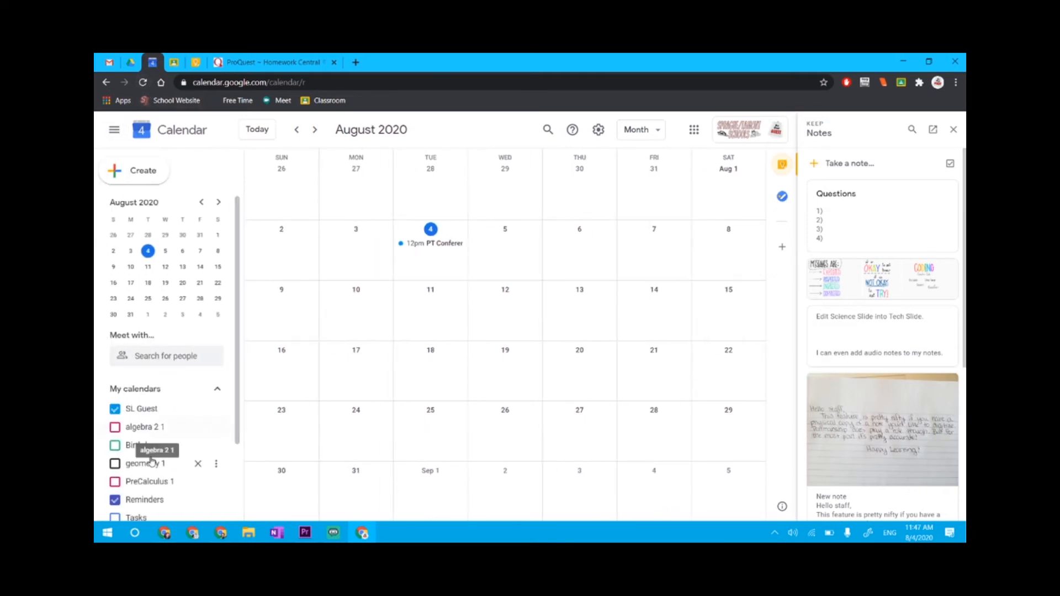
pyautogui.scroll(-2, 133, 463)
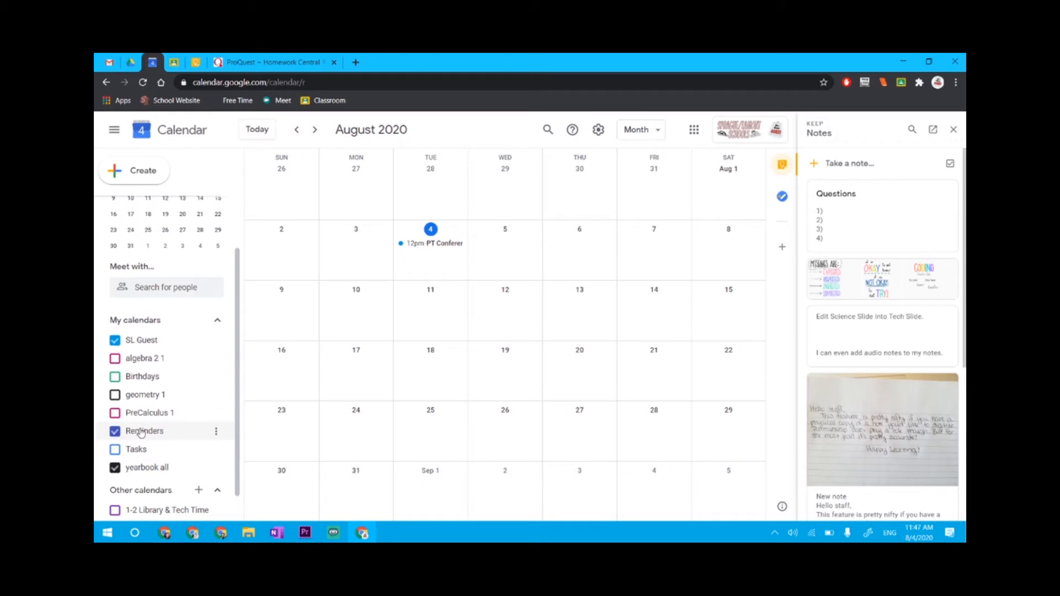
pyautogui.scroll(2, 127, 332)
pyautogui.click(143, 82)
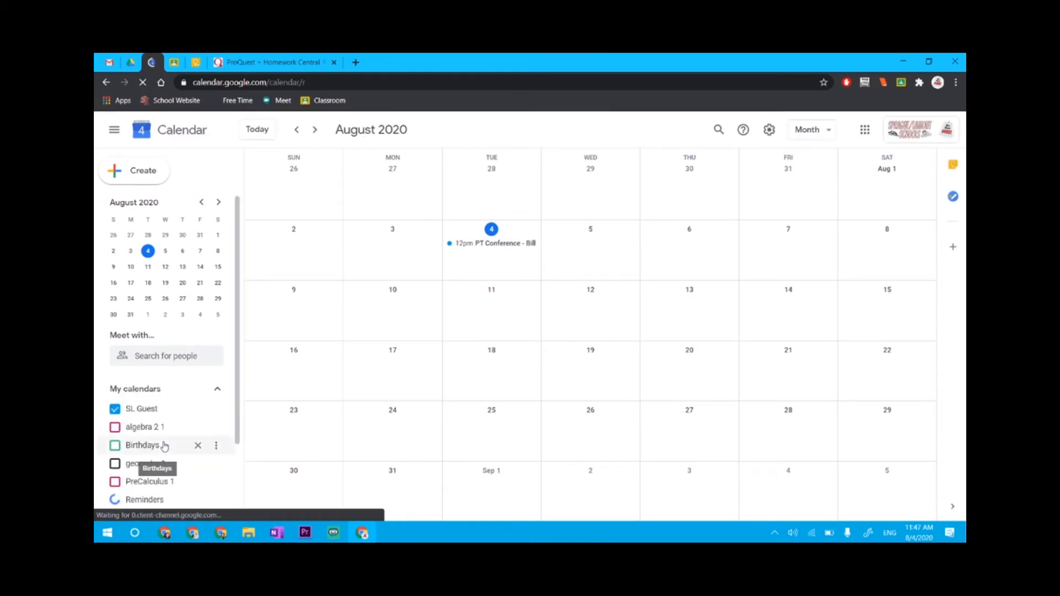
pyautogui.scroll(-1, 132, 469)
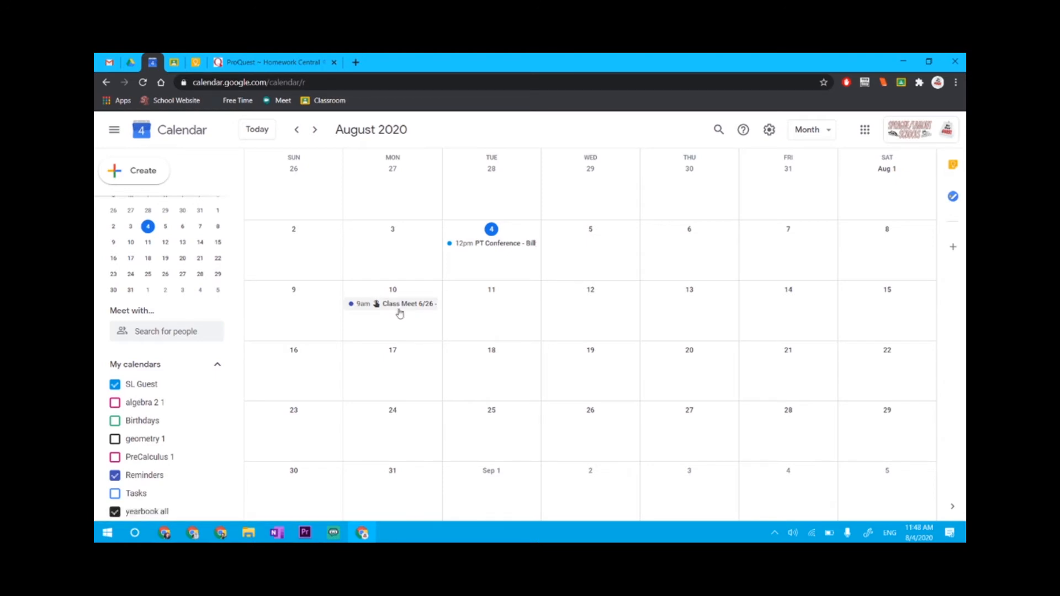
# Open the Class Meet 6/26 reminder on Monday, August 10 and mark it as done
pyautogui.click(400, 311)
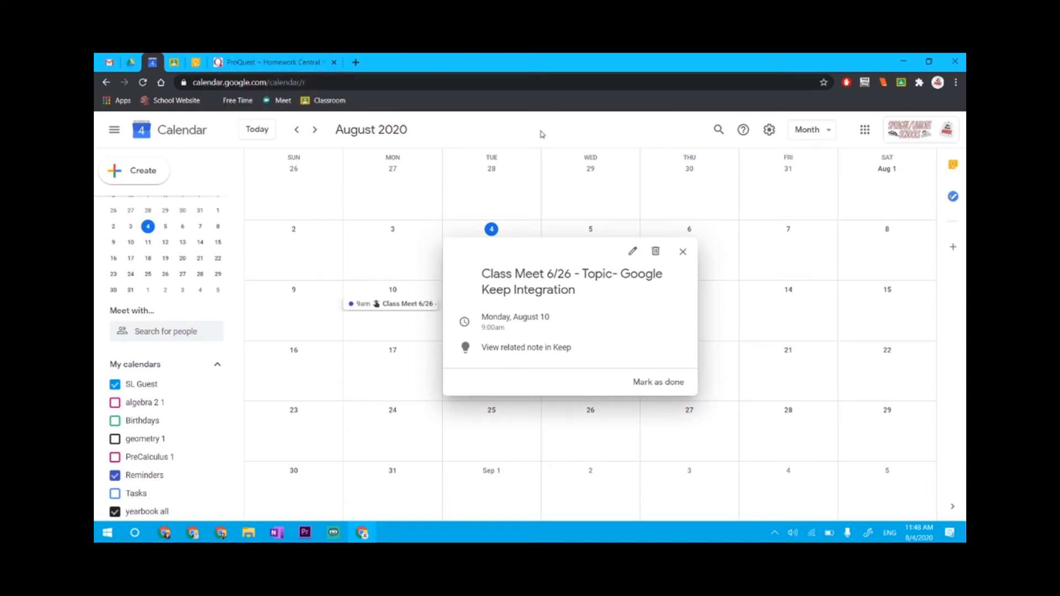
pyautogui.click(658, 382)
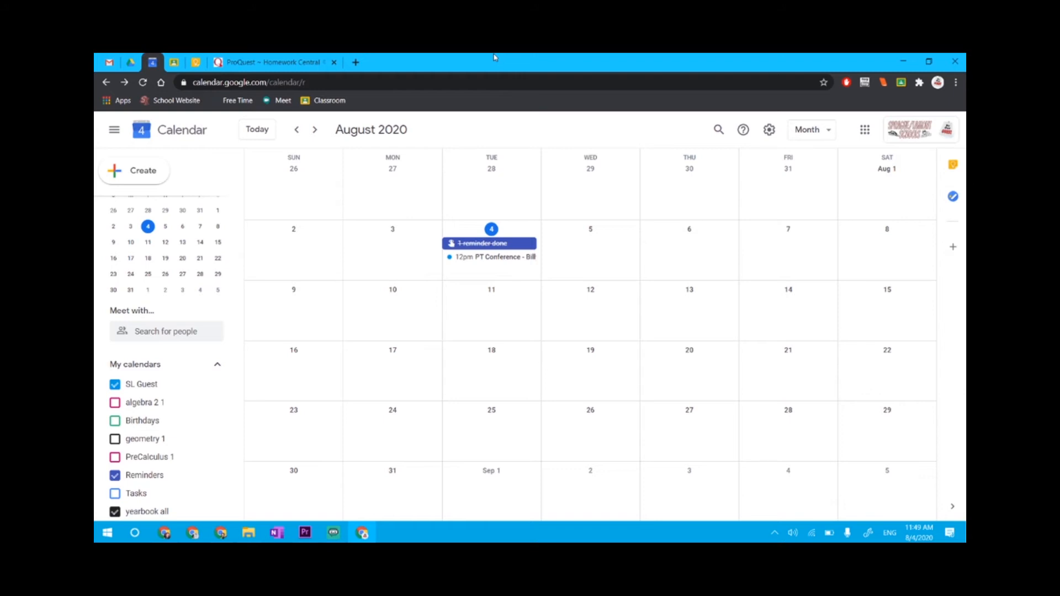
# Switch to Google Drive, close the Keep notes pane and create a new blank Google Slides presentation
pyautogui.click(131, 63)
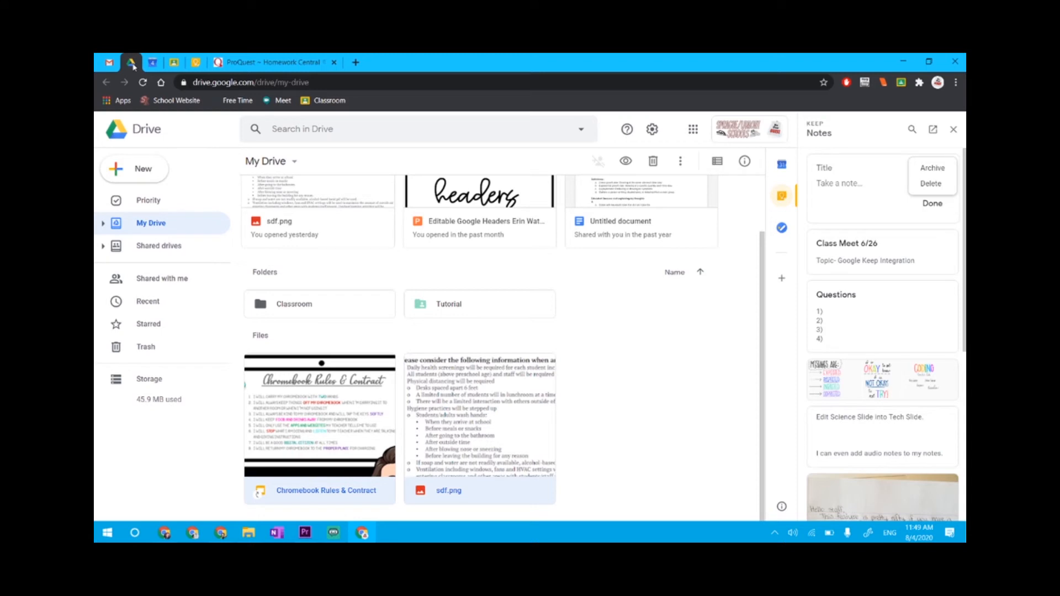
pyautogui.click(292, 87)
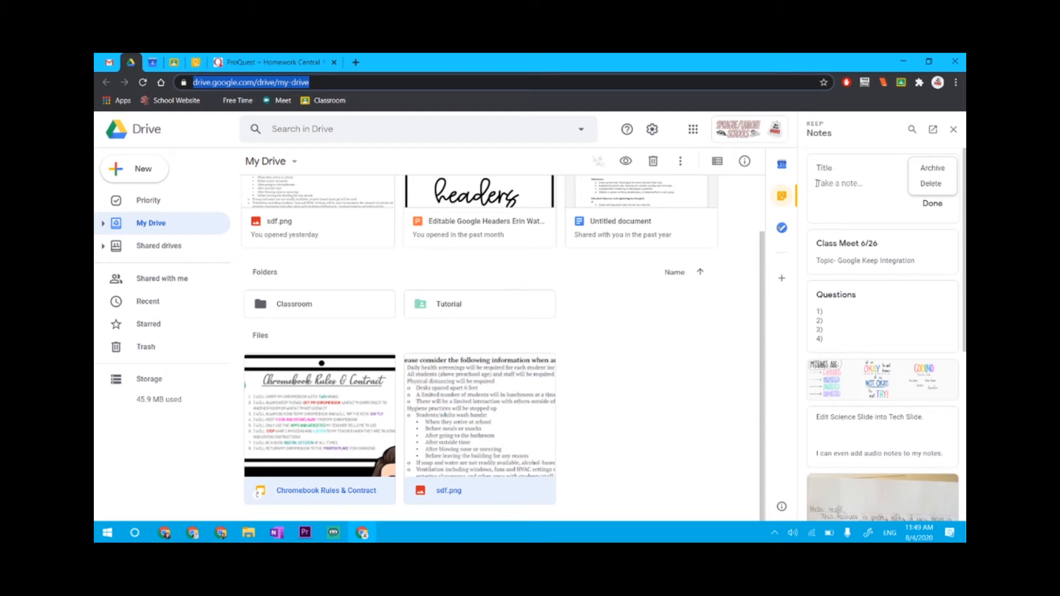
pyautogui.click(954, 129)
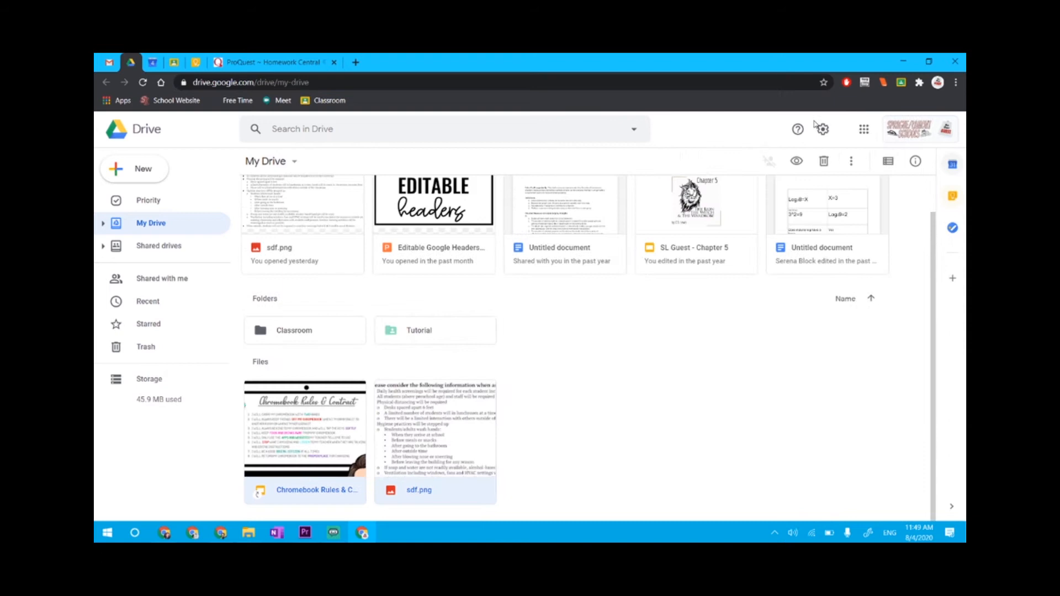
pyautogui.click(865, 130)
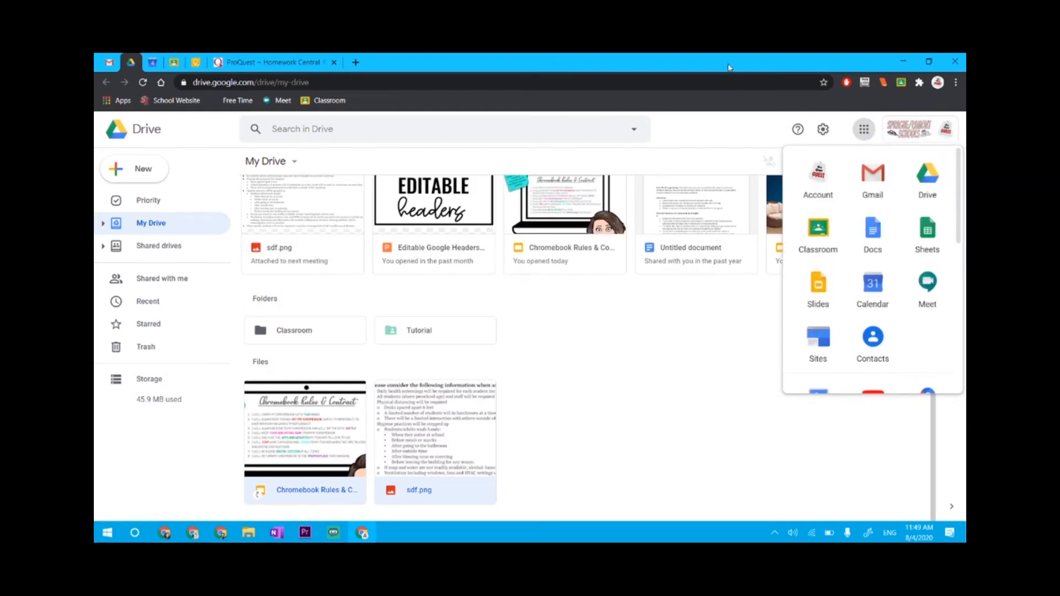
pyautogui.click(862, 131)
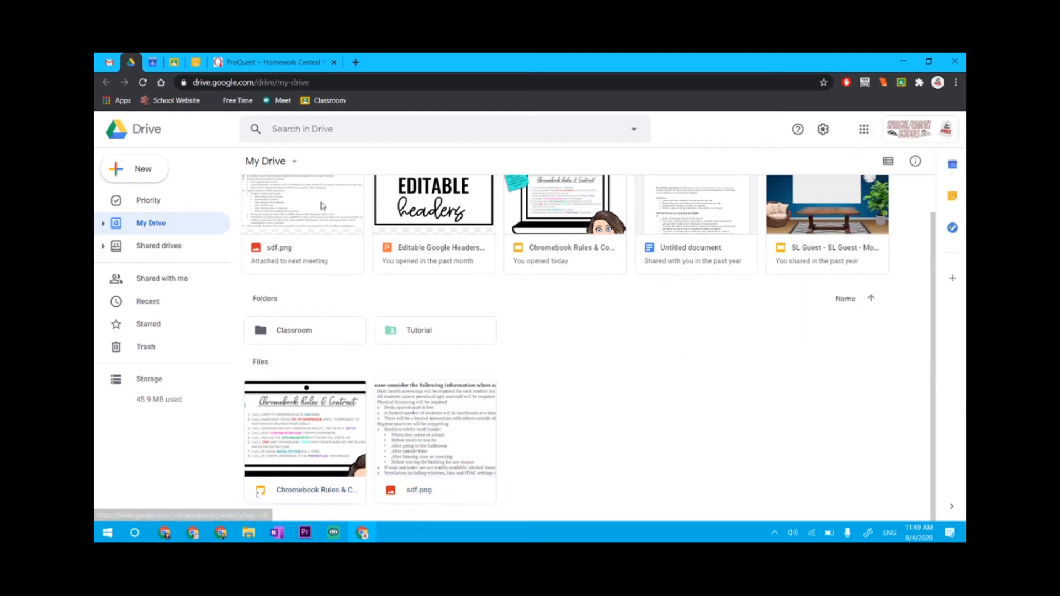
pyautogui.click(141, 169)
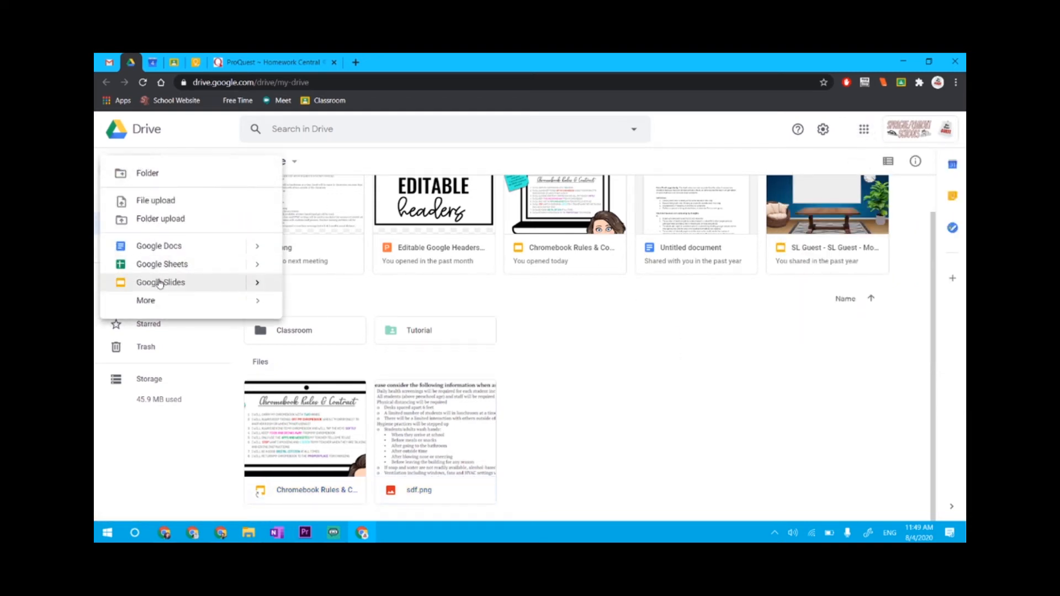
pyautogui.click(159, 282)
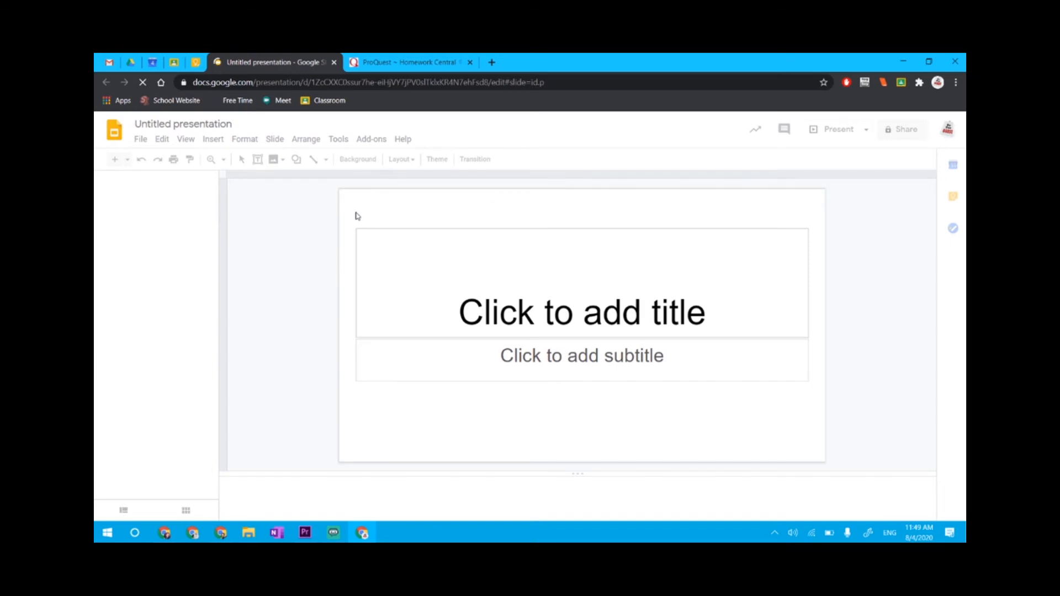
# Delete the title and subtitle placeholders from the first slide and dismiss the theme choices
pyautogui.moveTo(356, 215); pyautogui.dragTo(429, 410)
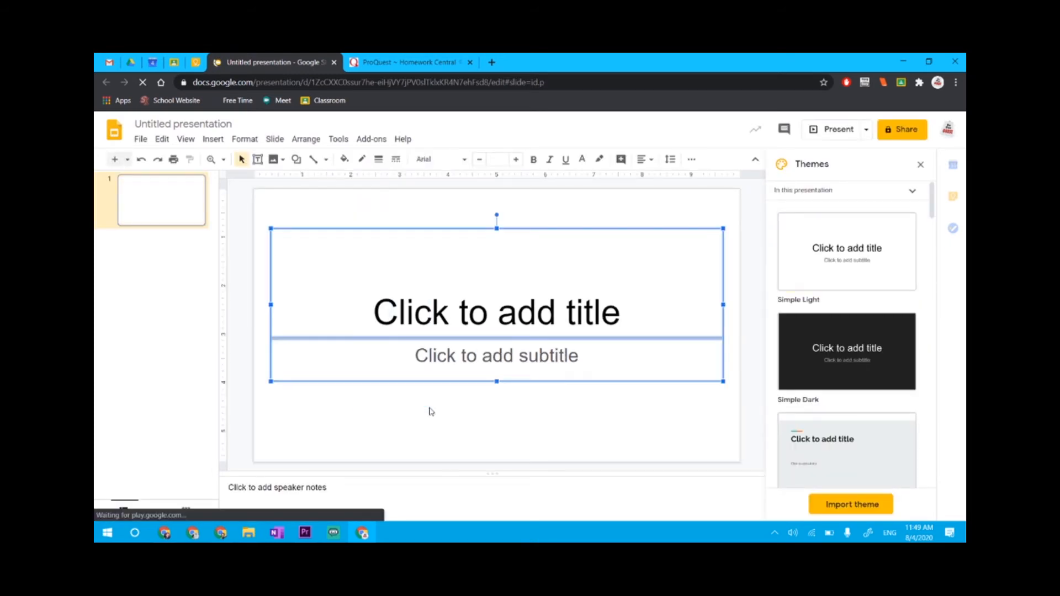
pyautogui.press('Delete')
pyautogui.click(921, 165)
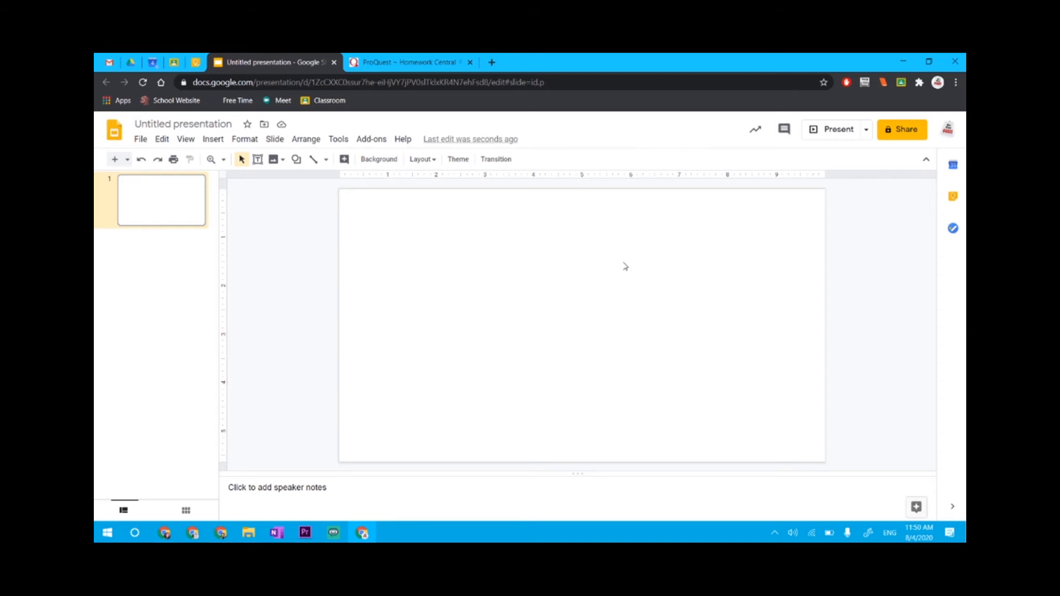
# Show the Keep notes beside the presentation and add the handwritten "Hello staff" note to the slide
pyautogui.click(954, 200)
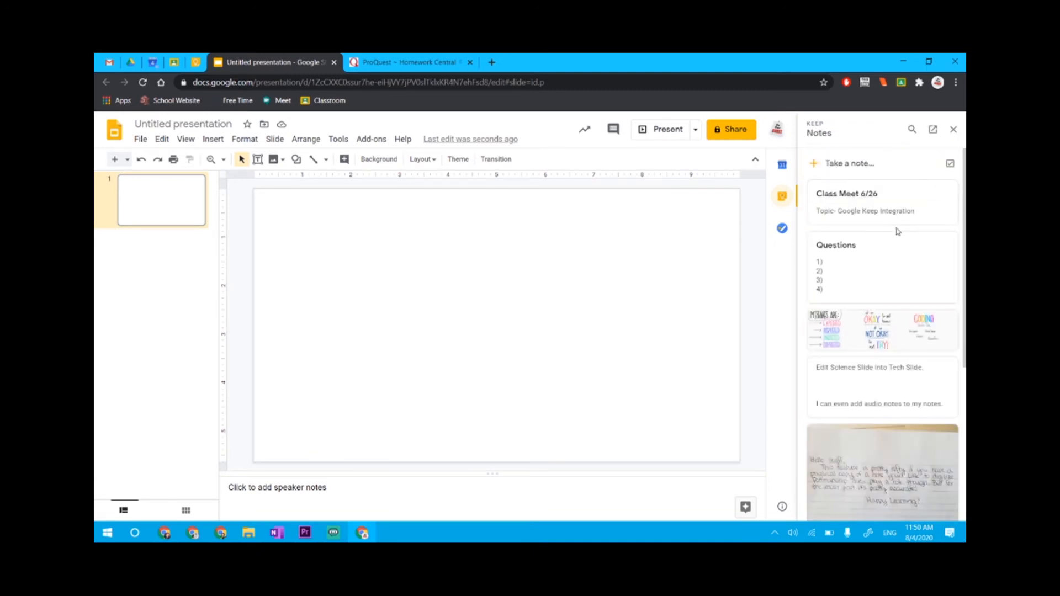
pyautogui.scroll(-5, 898, 232)
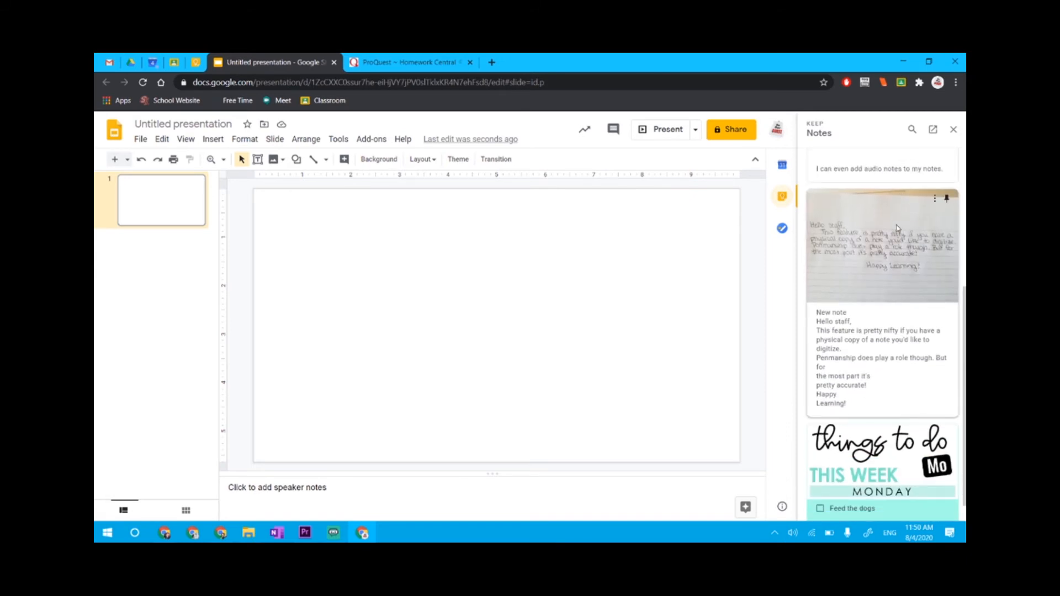
pyautogui.click(935, 200)
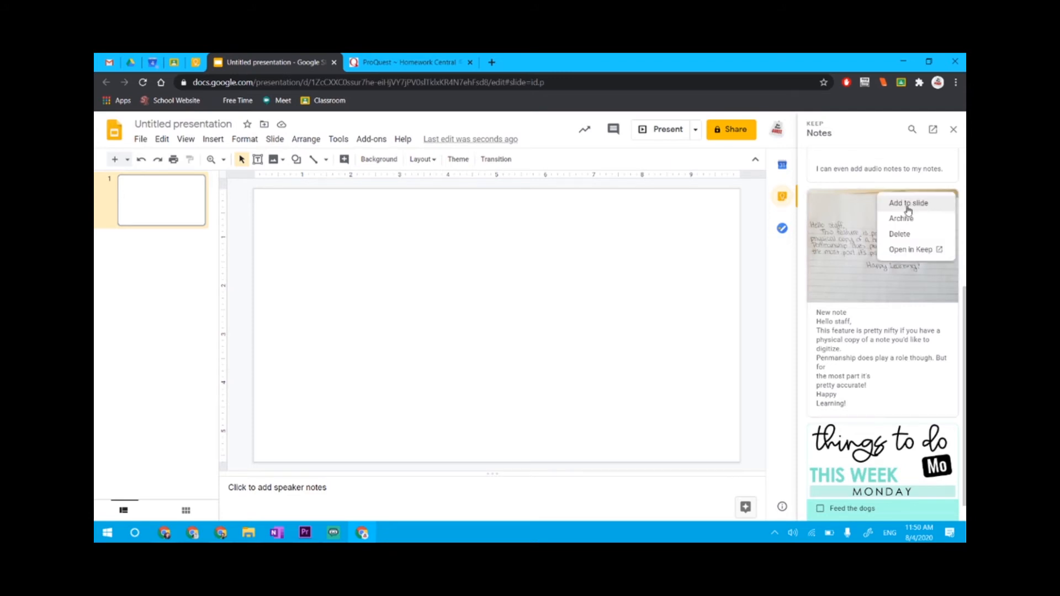
pyautogui.click(907, 205)
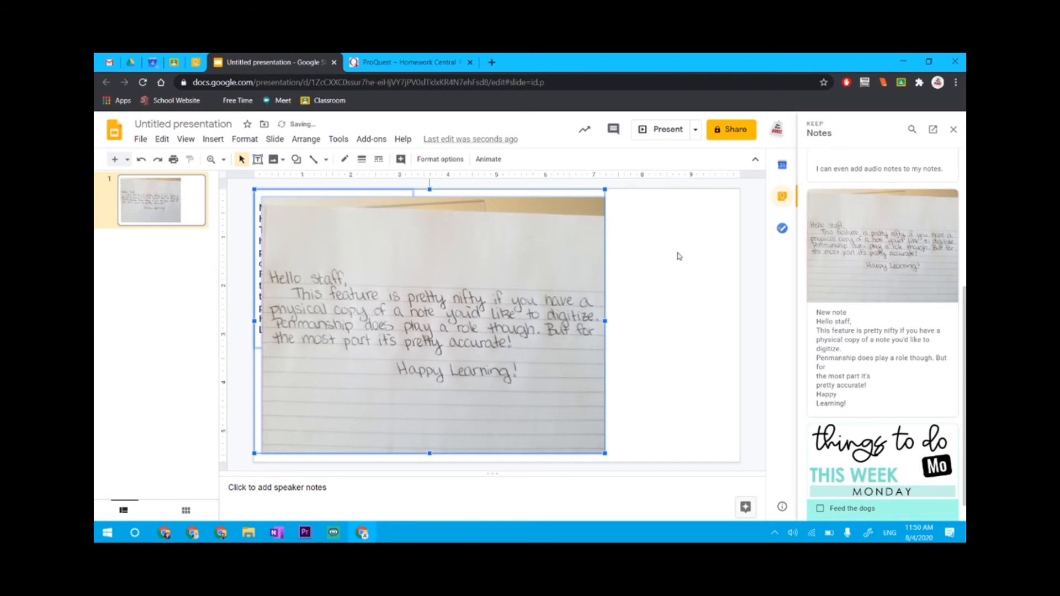
pyautogui.click(707, 283)
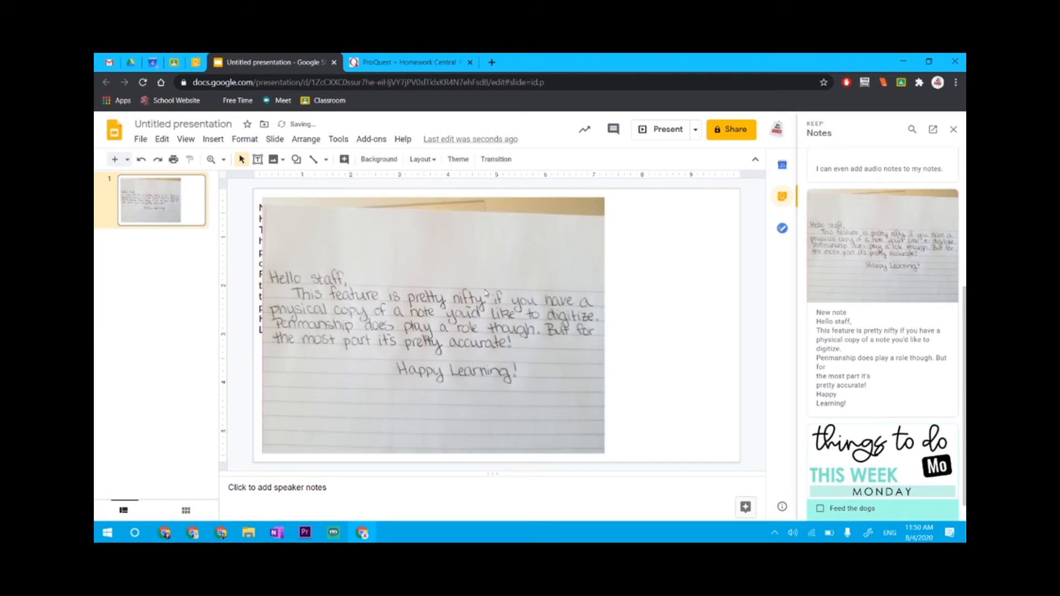
# Shrink the note's photo into the slide's upper-right corner and move the transcribed text box directly beside it
pyautogui.click(486, 293)
pyautogui.moveTo(459, 290); pyautogui.dragTo(594, 317)
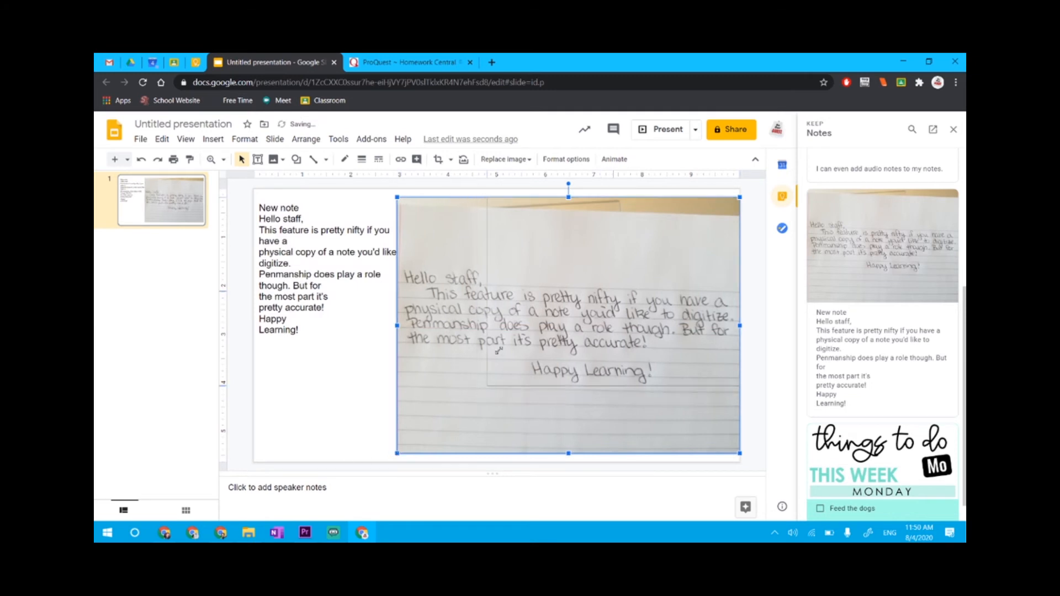
pyautogui.moveTo(498, 350); pyautogui.dragTo(514, 339)
pyautogui.moveTo(580, 331)
pyautogui.mouseDown()
pyautogui.moveTo(573, 322)
pyautogui.moveTo(583, 329)
pyautogui.mouseUp()
pyautogui.click(454, 318)
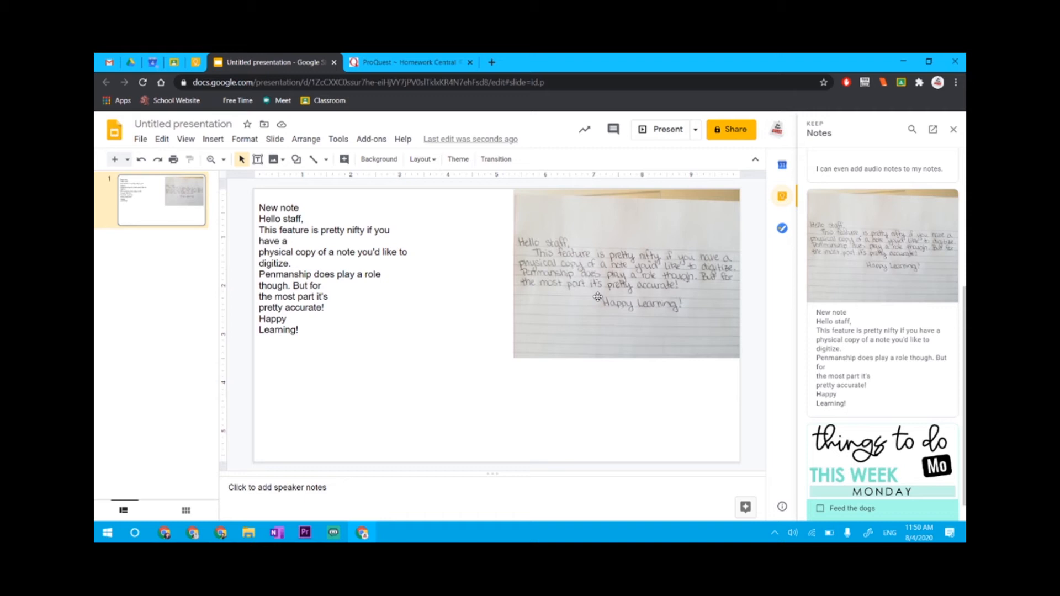
pyautogui.click(356, 322)
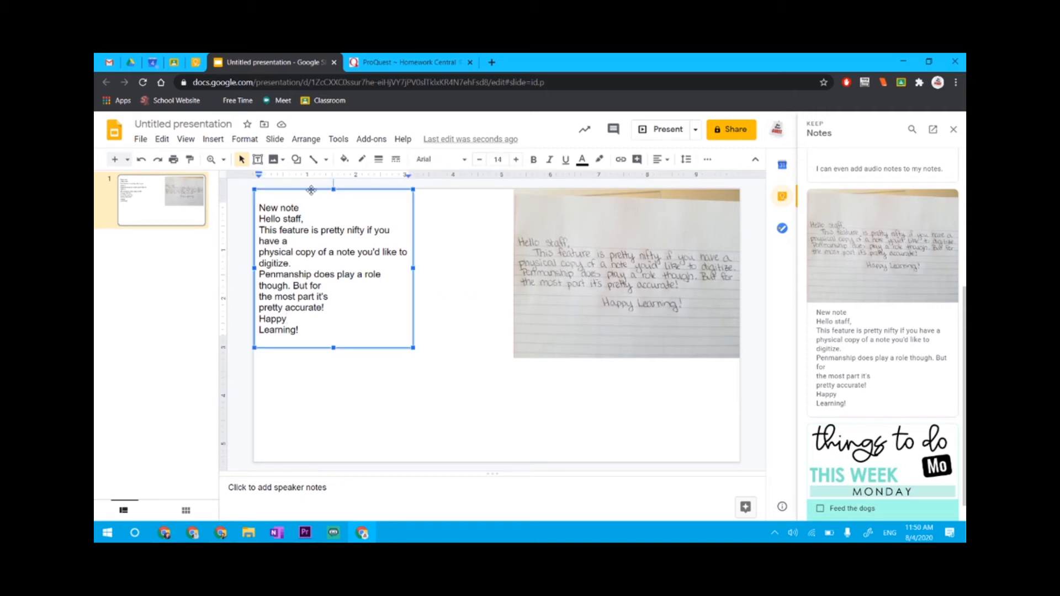
pyautogui.moveTo(311, 190); pyautogui.dragTo(405, 195)
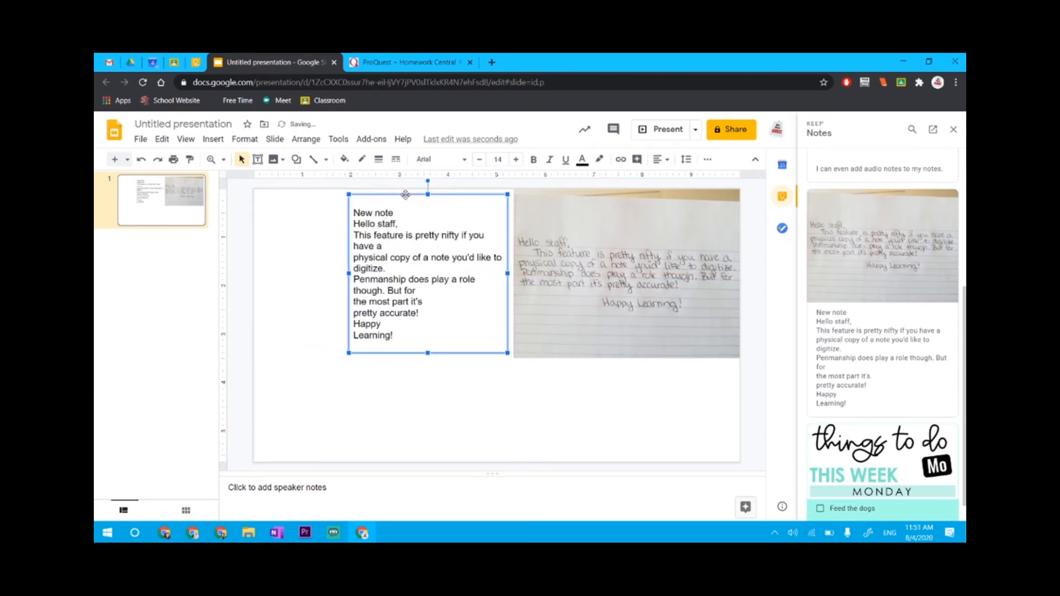
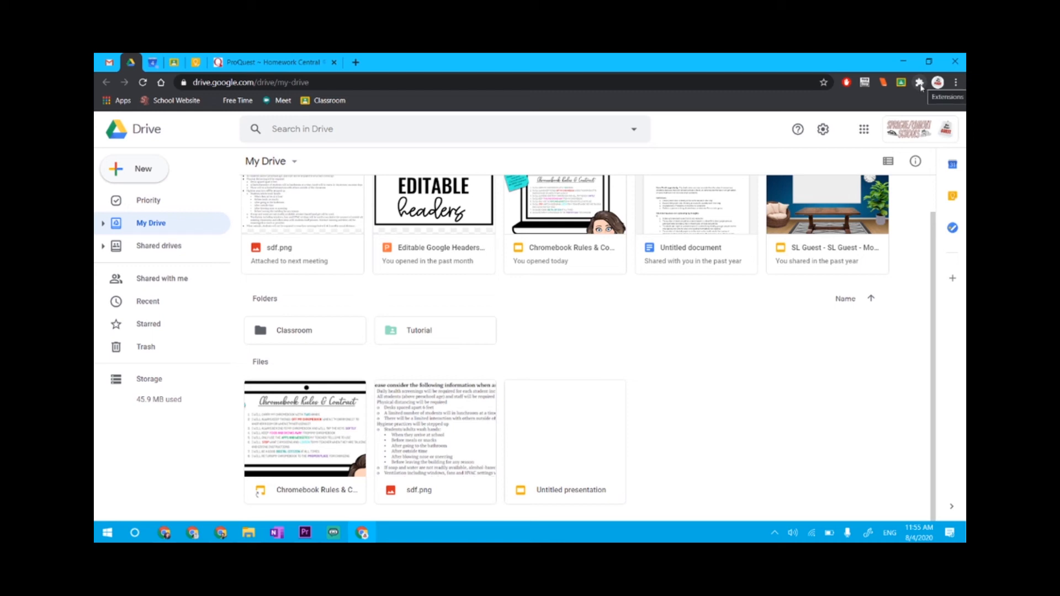
# Pin the Google Keep Chrome Extension to the browser toolbar and close the extension list
pyautogui.click(921, 84)
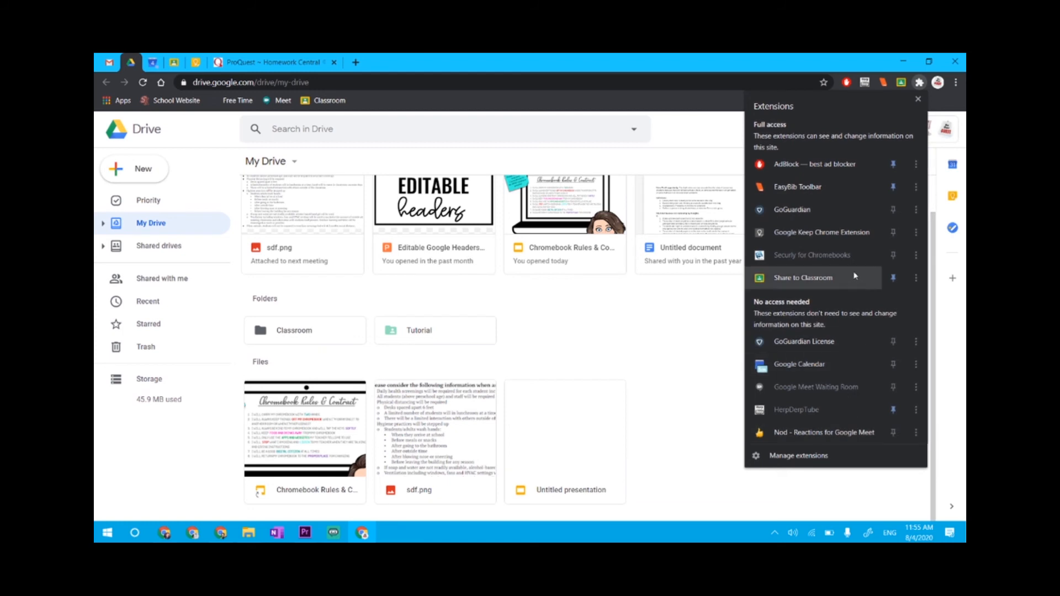
pyautogui.click(893, 236)
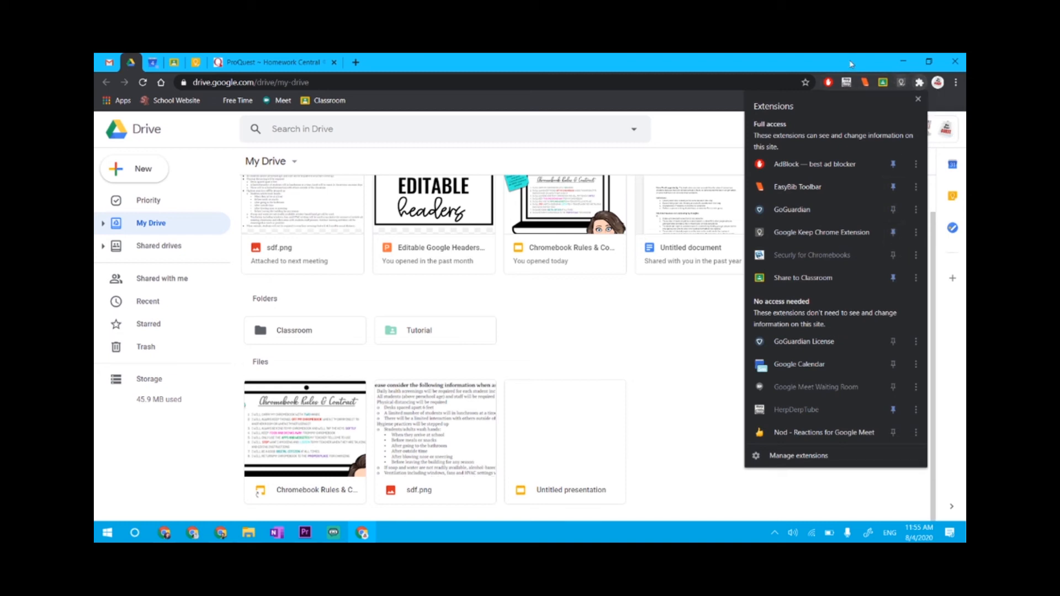
pyautogui.click(919, 100)
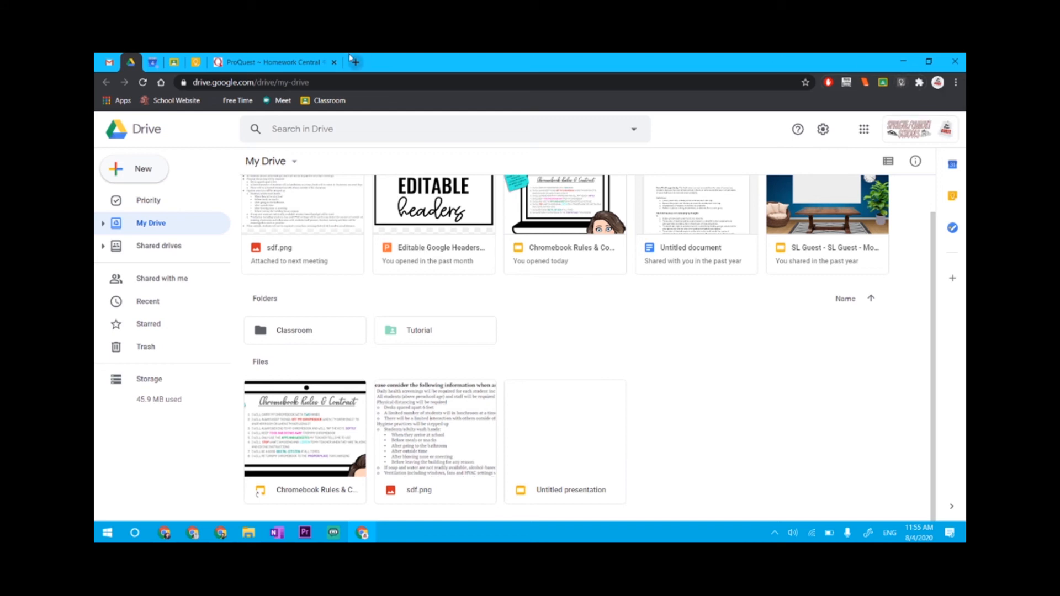
# Switch to ProQuest Homework Central, open the CultureGrams page for South Korea and go to its Flag section
pyautogui.click(244, 57)
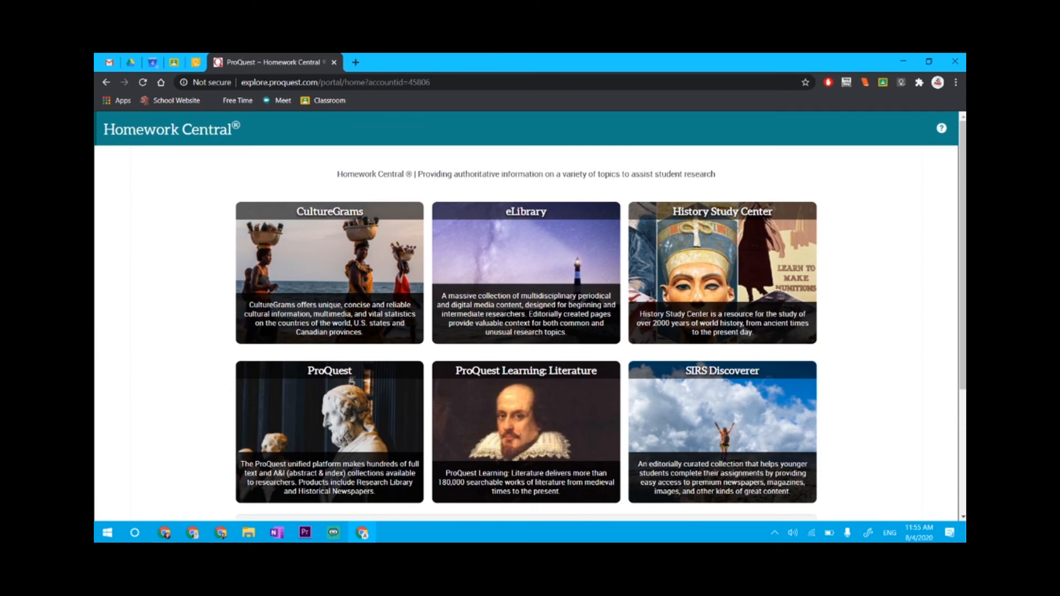
pyautogui.click(330, 265)
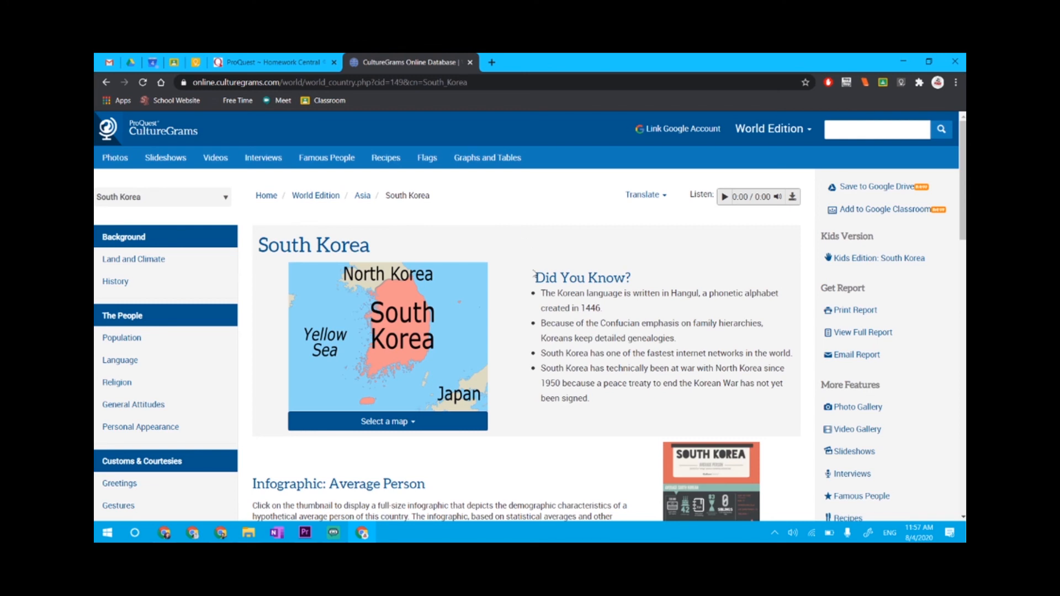
pyautogui.scroll(-3, 534, 273)
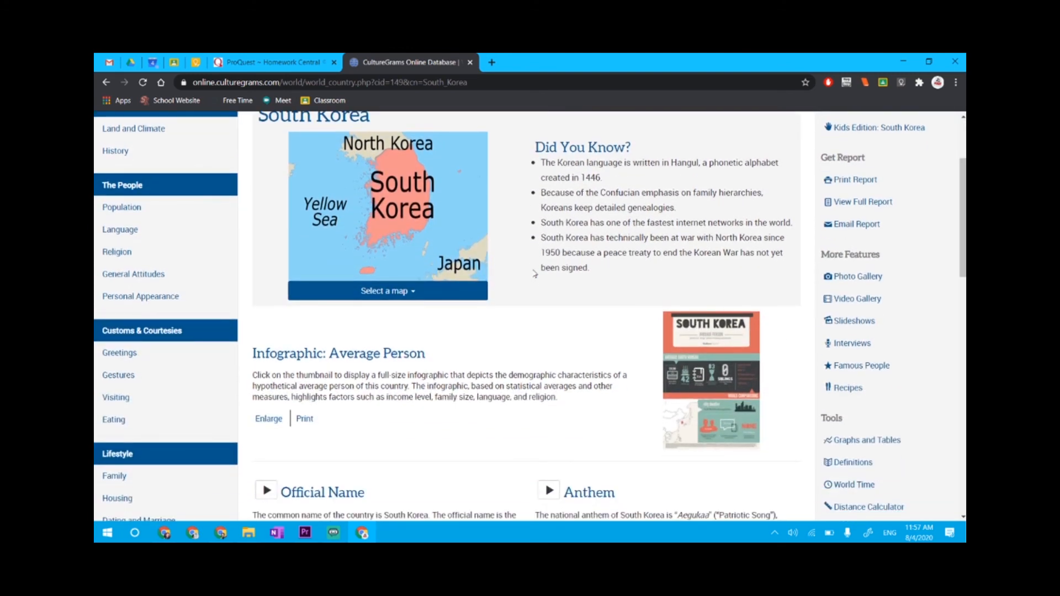
pyautogui.scroll(-3, 535, 273)
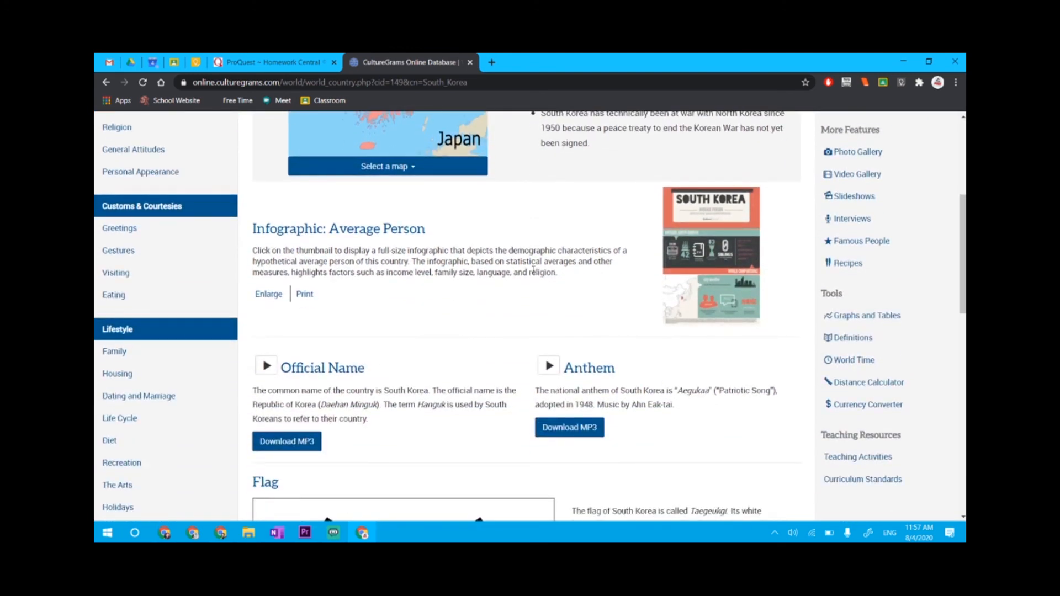
pyautogui.scroll(-5, 534, 270)
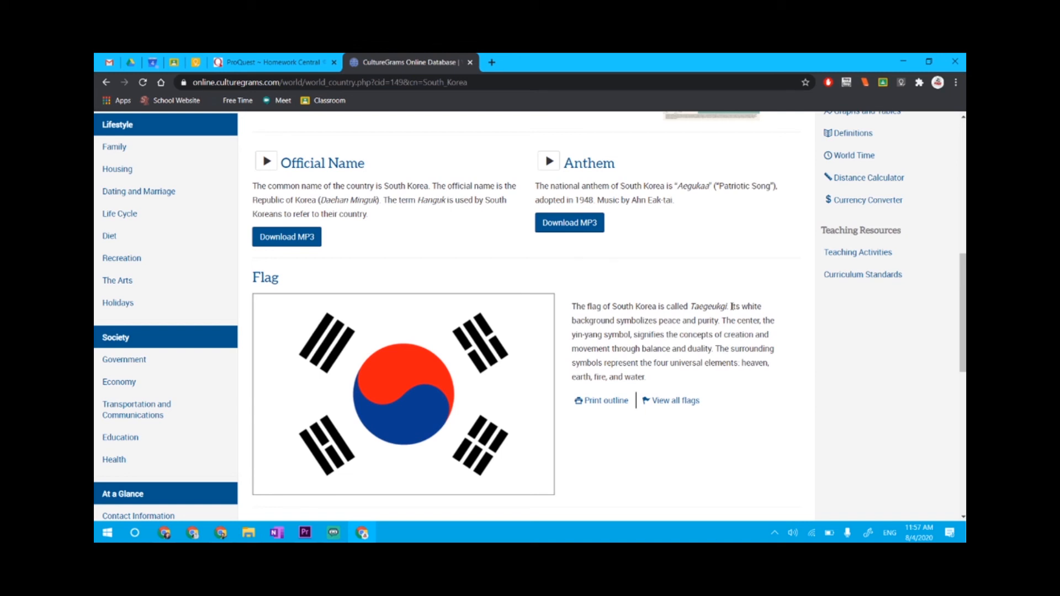
# Save the flag description from "Its white background" through "fire, and water" to a new Keep note and dismiss the note window
pyautogui.moveTo(731, 307); pyautogui.dragTo(725, 382)
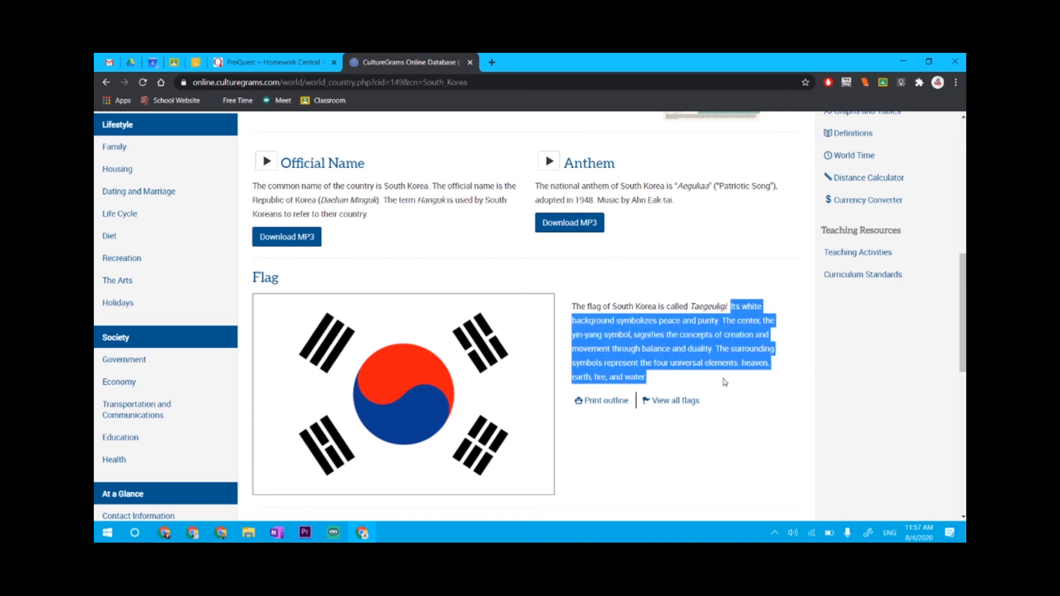
pyautogui.rightClick(709, 349)
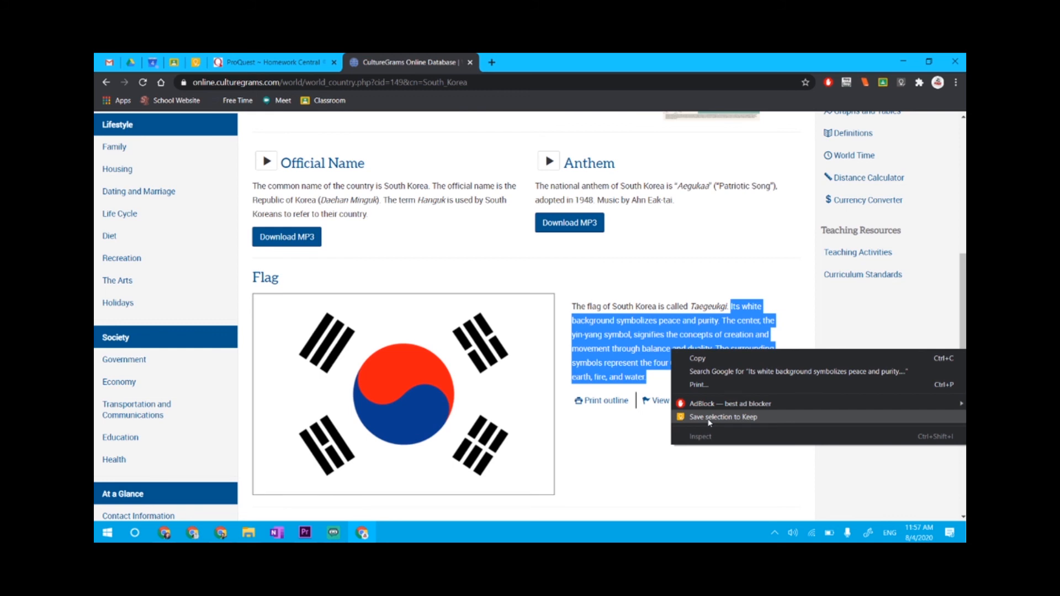
pyautogui.click(710, 417)
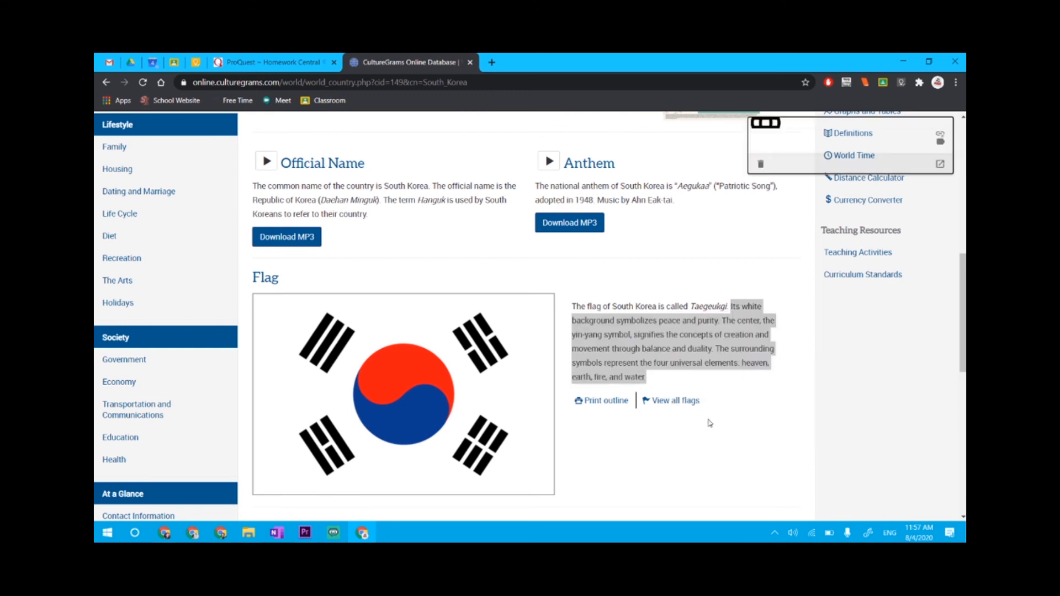
pyautogui.scroll(2, 775, 166)
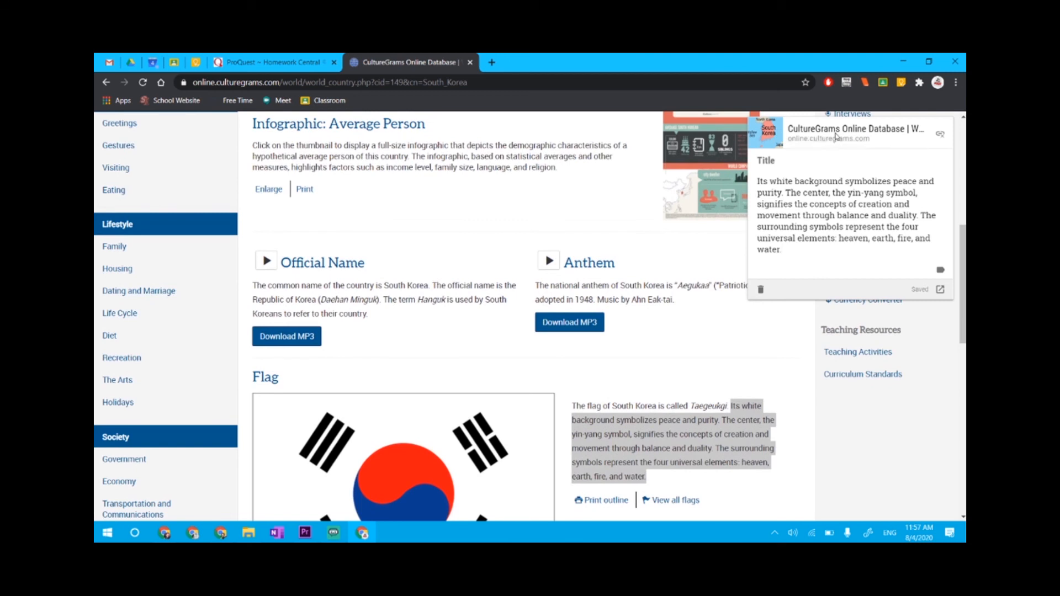
pyautogui.scroll(-1, 827, 186)
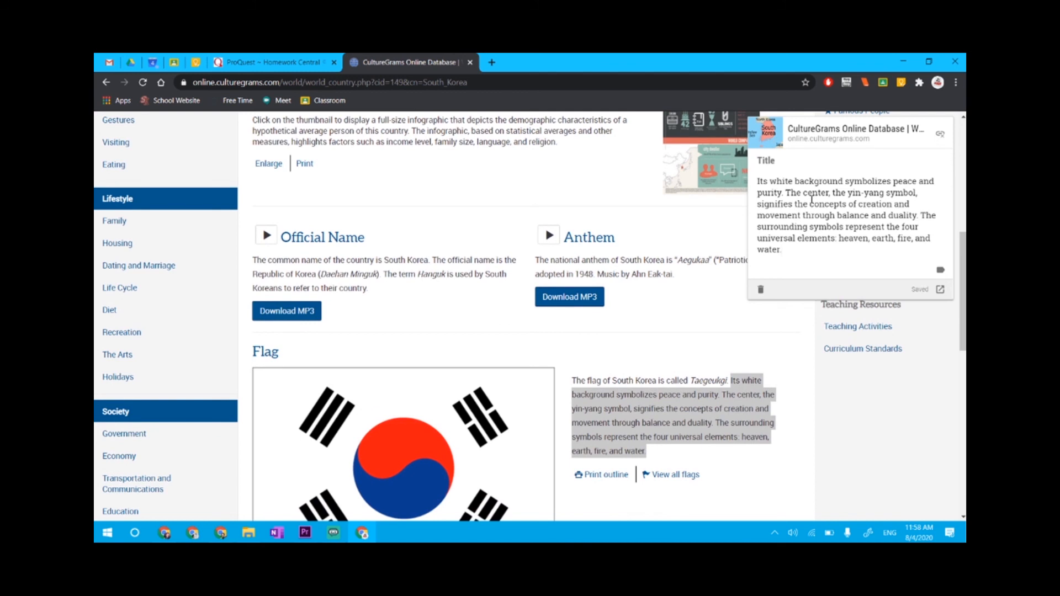
pyautogui.click(755, 335)
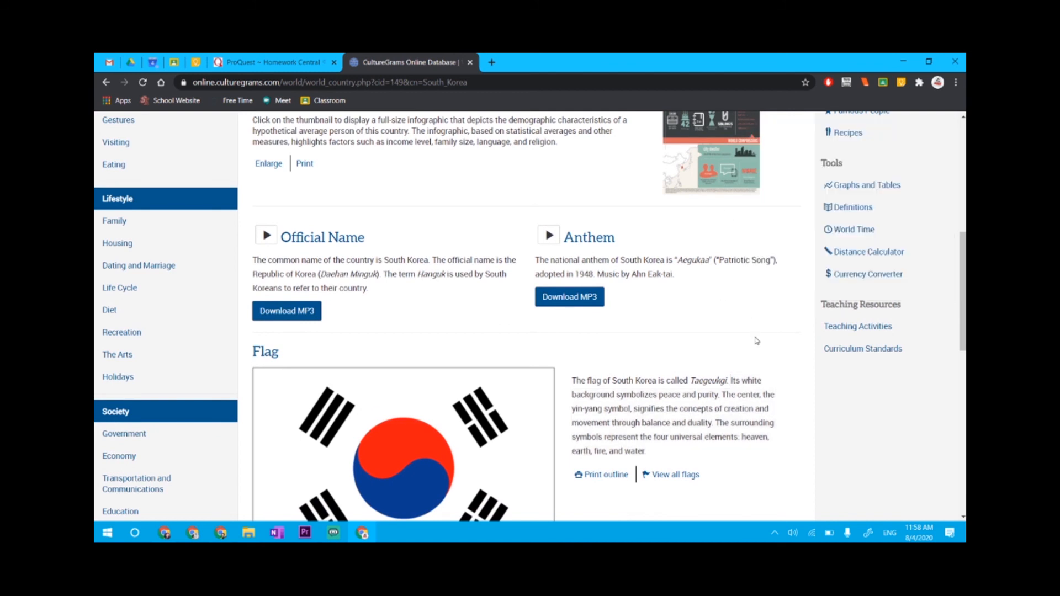
# Add the first "Did You Know?" fact, about the Korean language being written in Hangul, to the page's Keep note and review its text
pyautogui.scroll(-3, 757, 341)
pyautogui.scroll(-6, 757, 341)
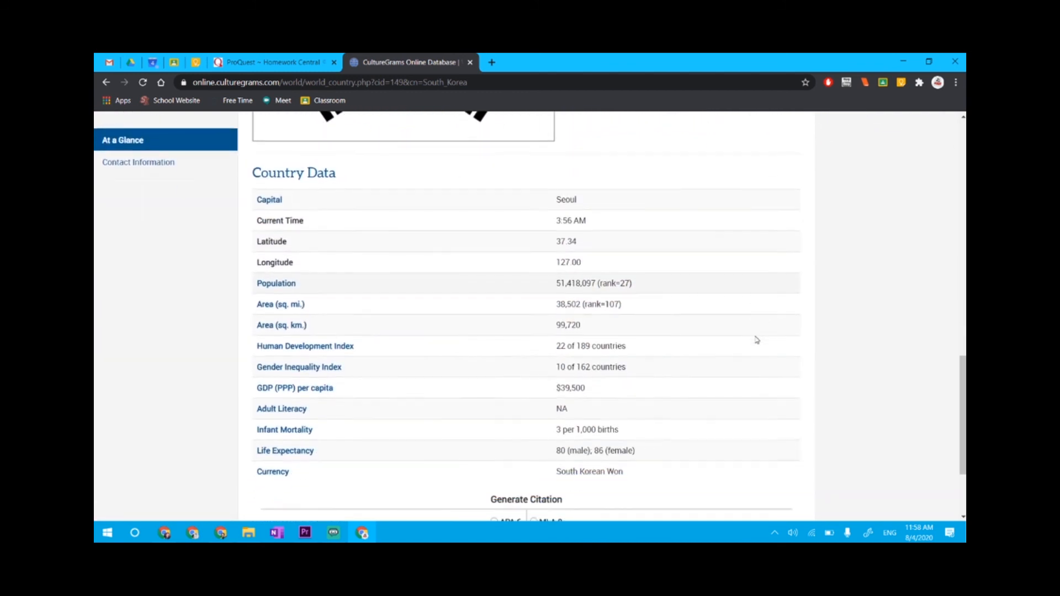
pyautogui.scroll(-1, 756, 339)
pyautogui.scroll(15, 756, 339)
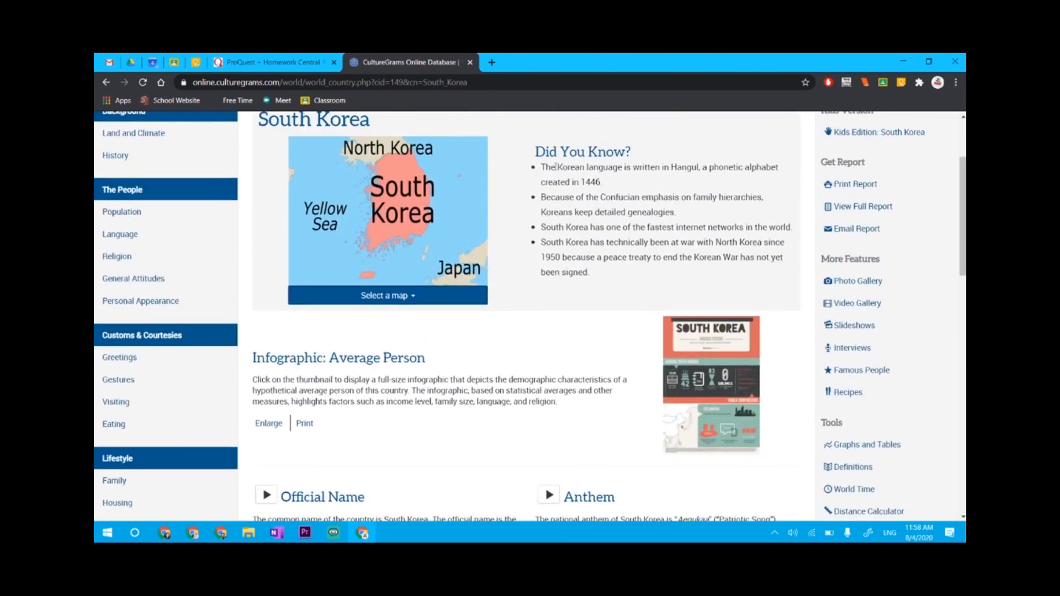
pyautogui.moveTo(542, 166); pyautogui.dragTo(603, 182)
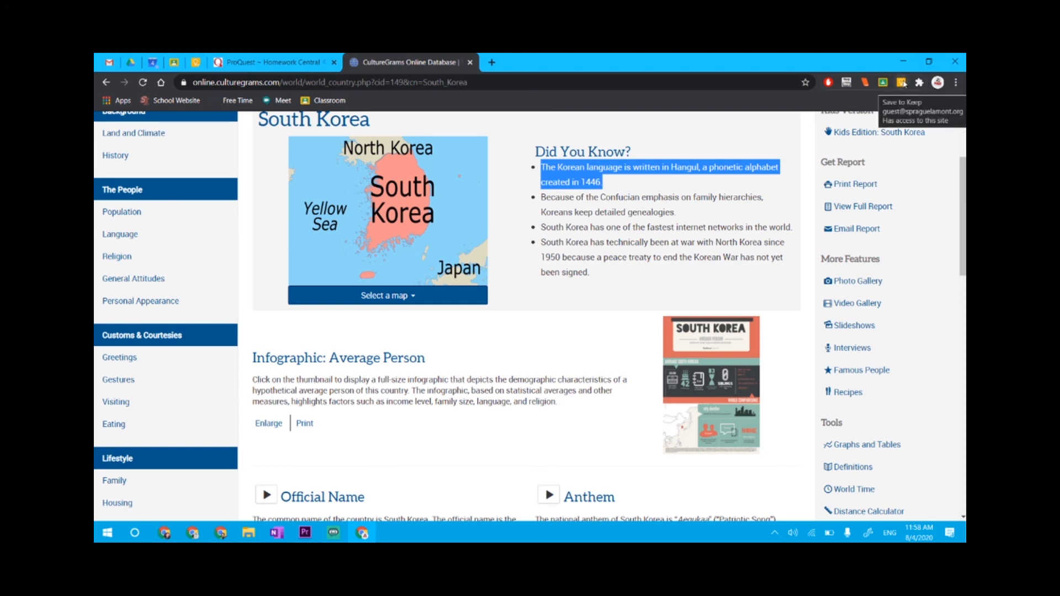
pyautogui.click(902, 83)
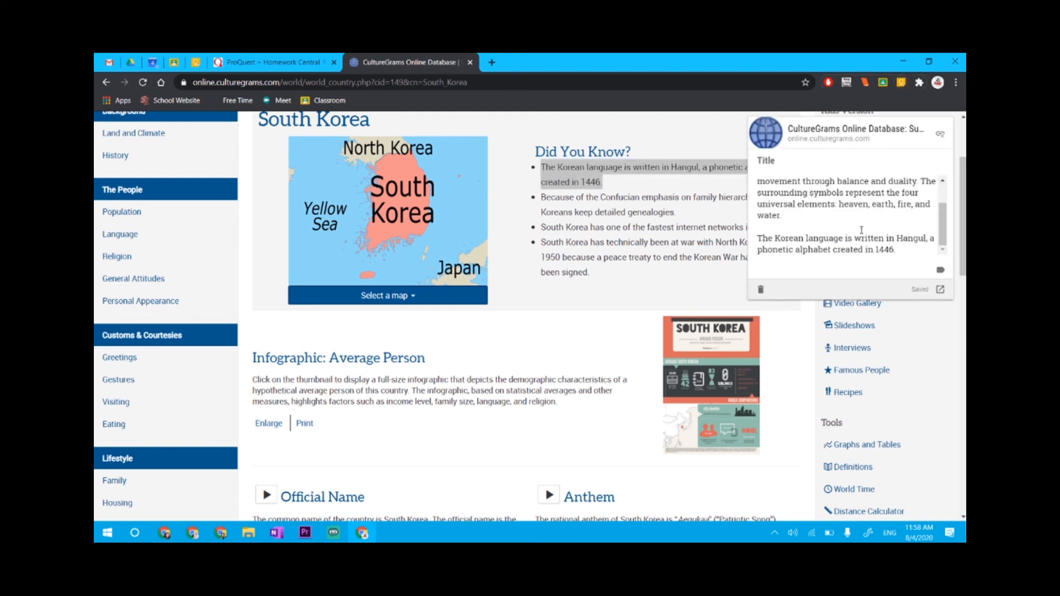
pyautogui.scroll(1, 861, 230)
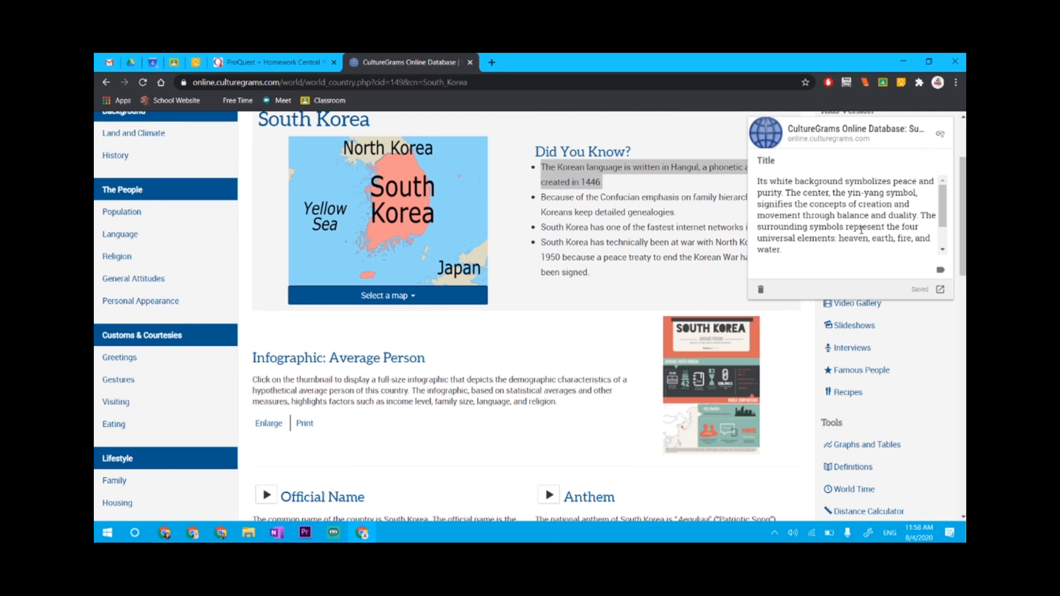
pyautogui.scroll(-2, 862, 230)
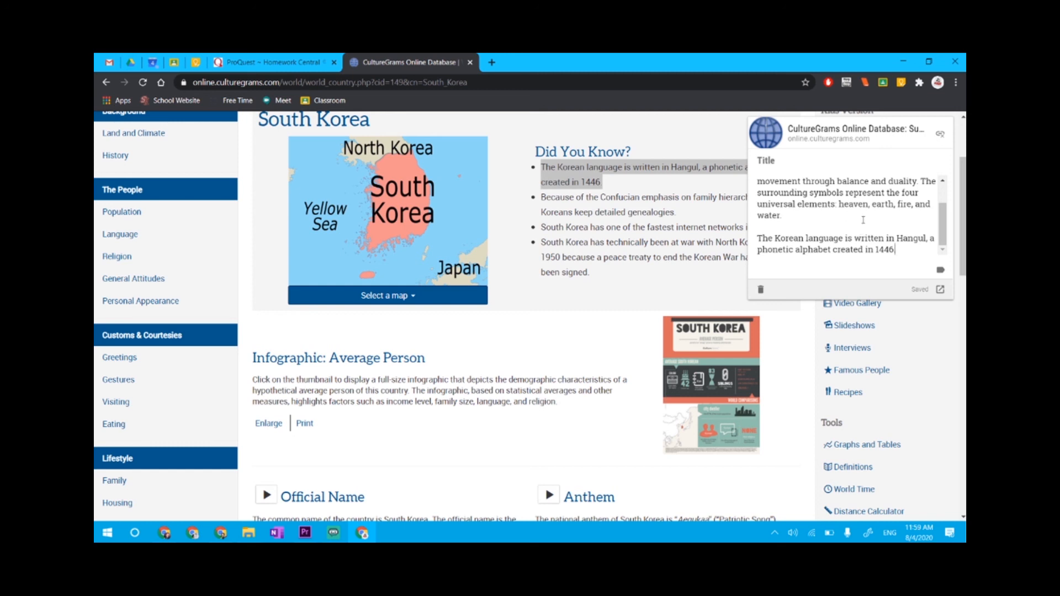
# Assign the Friday label to the saved CultureGrams note and close the label list
pyautogui.click(940, 270)
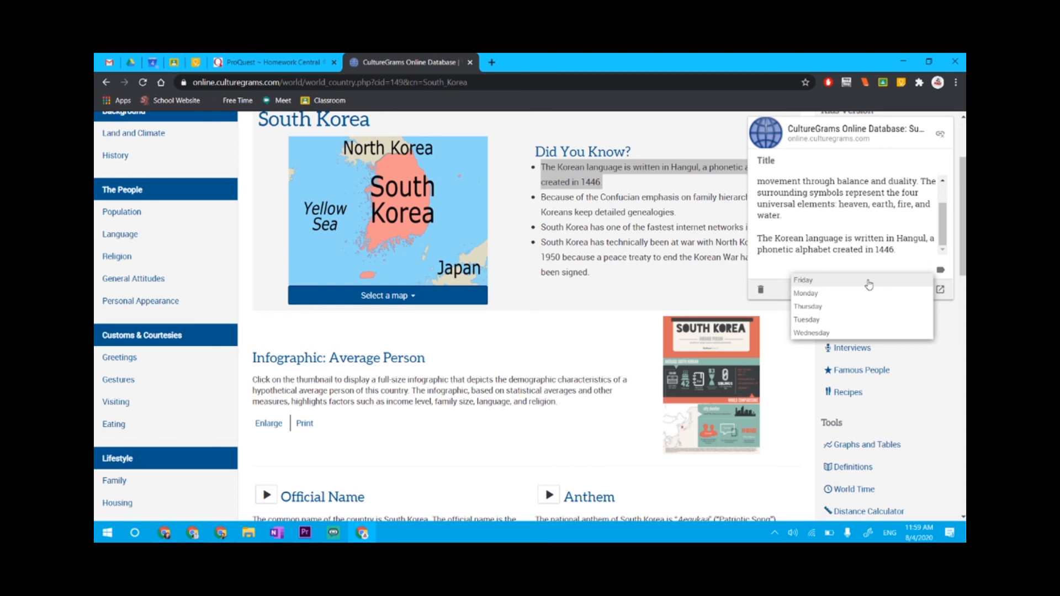
pyautogui.scroll(-1, 869, 285)
pyautogui.scroll(-1, 869, 285)
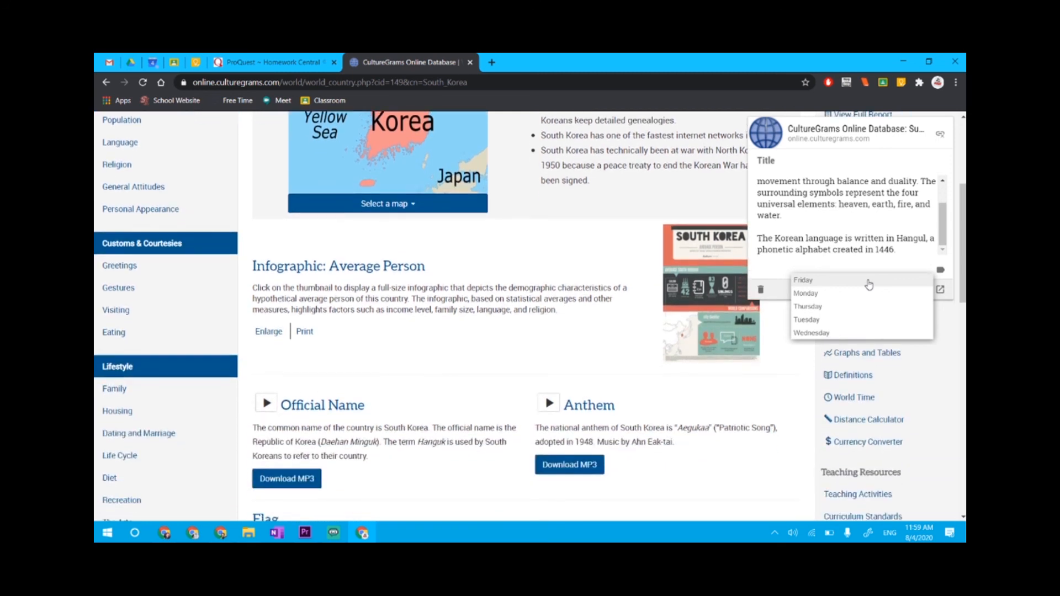
pyautogui.click(820, 283)
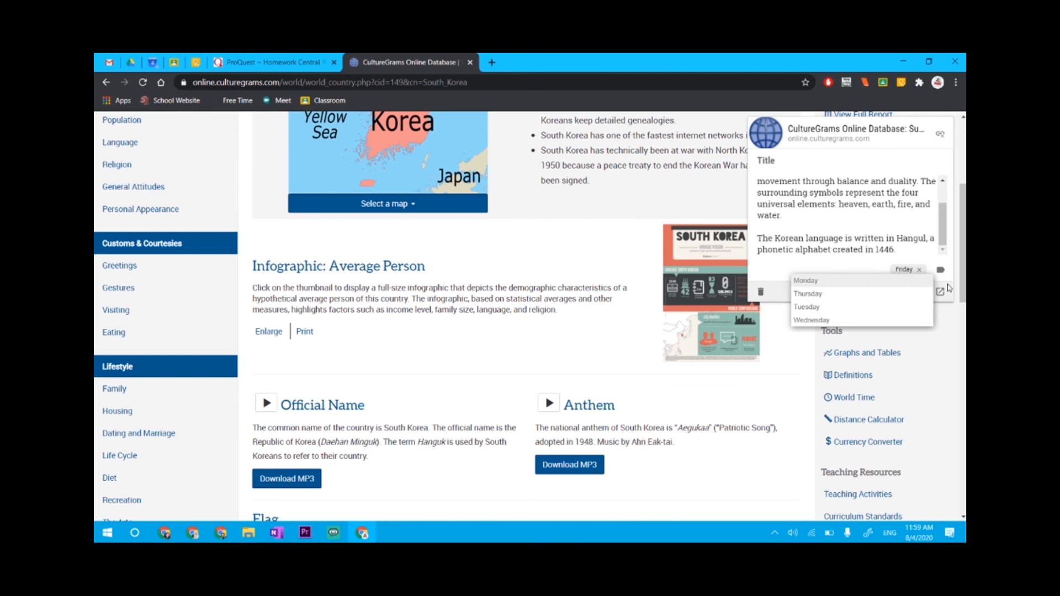
pyautogui.click(948, 285)
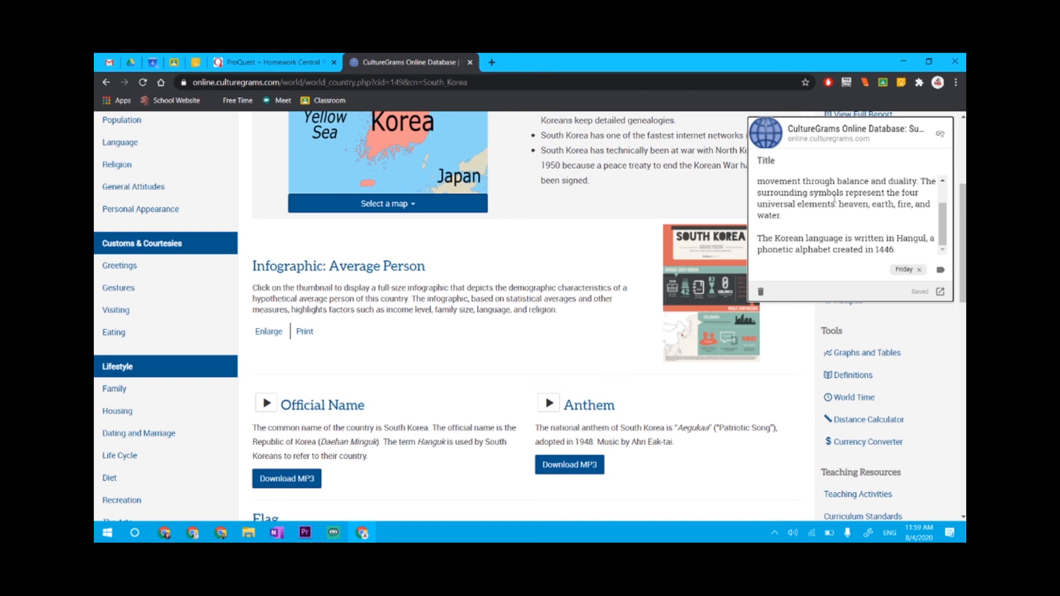
# Switch to Google Keep, open the saved CultureGrams note and title it "South Korea"
pyautogui.click(198, 66)
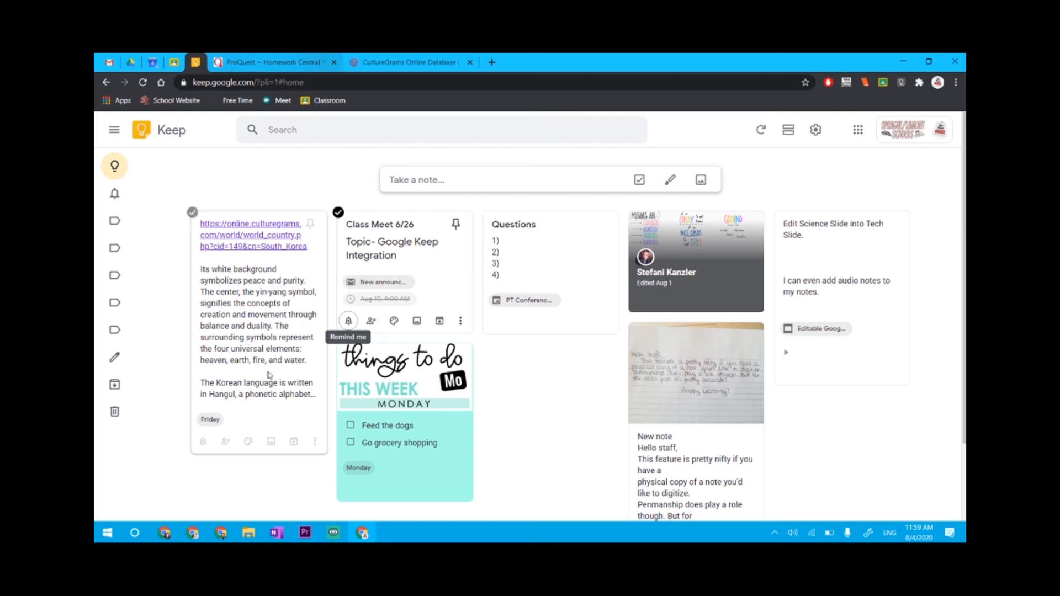
pyautogui.click(267, 355)
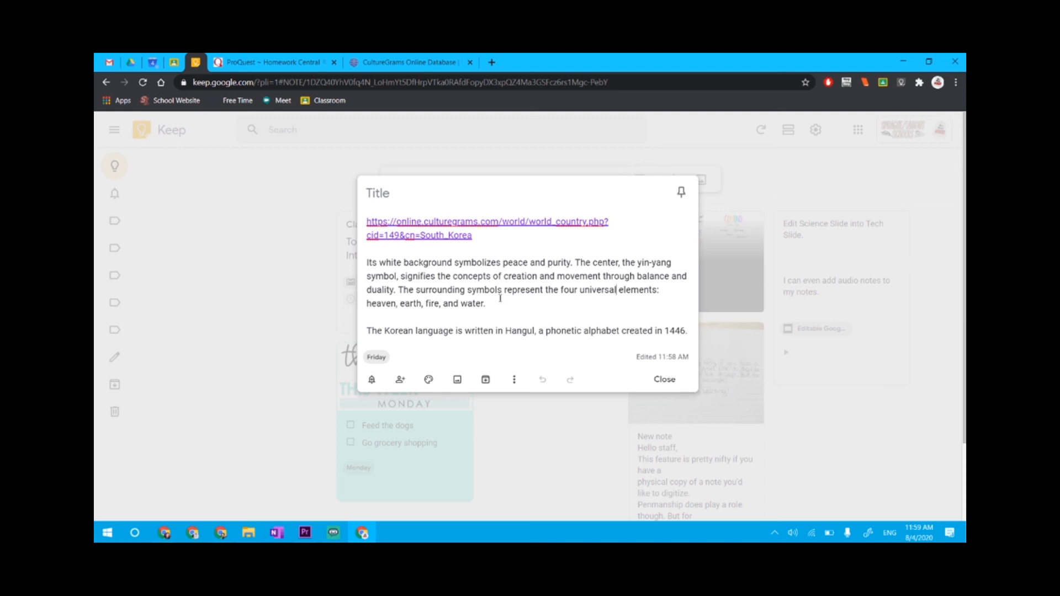
pyautogui.click(397, 195)
pyautogui.write('South Kor')
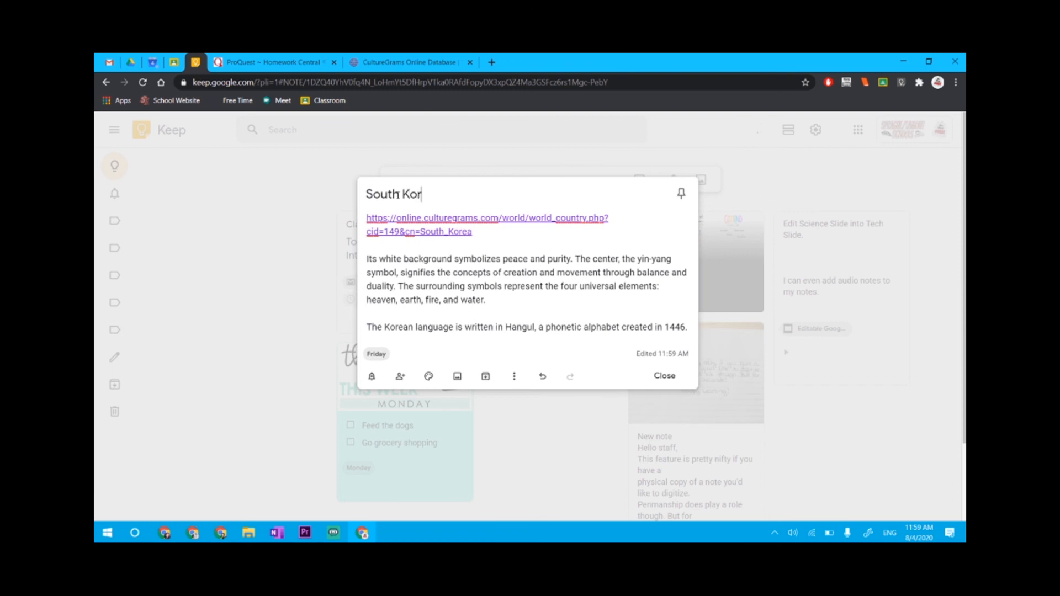
pyautogui.write('ea')
pyautogui.click(486, 258)
pyautogui.click(688, 331)
# Follow the South Korea note's link to the source page's Flag section, and return to Keep to close the note
pyautogui.click(422, 219)
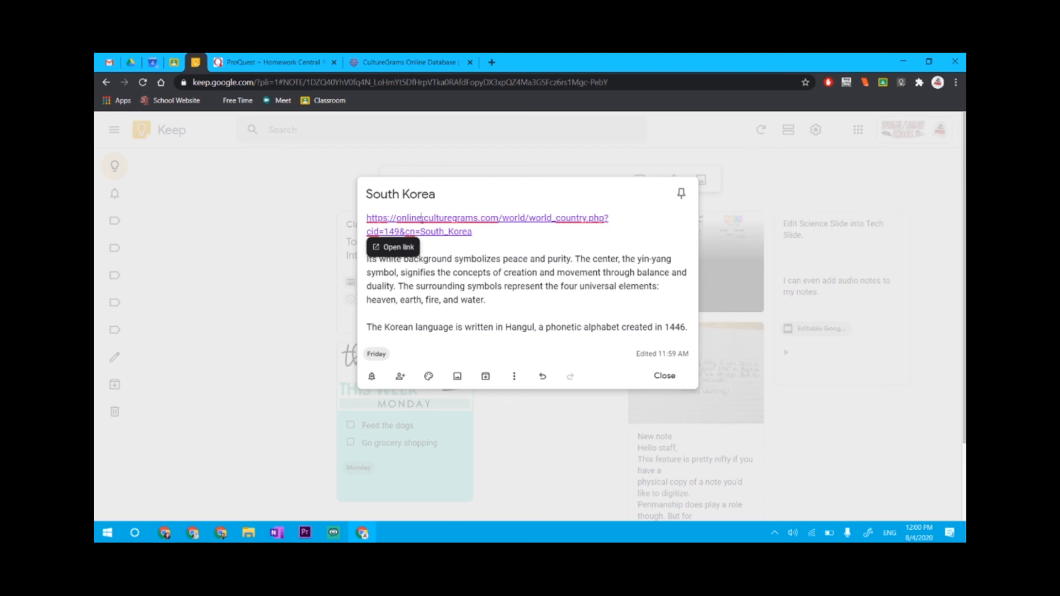
pyautogui.click(397, 253)
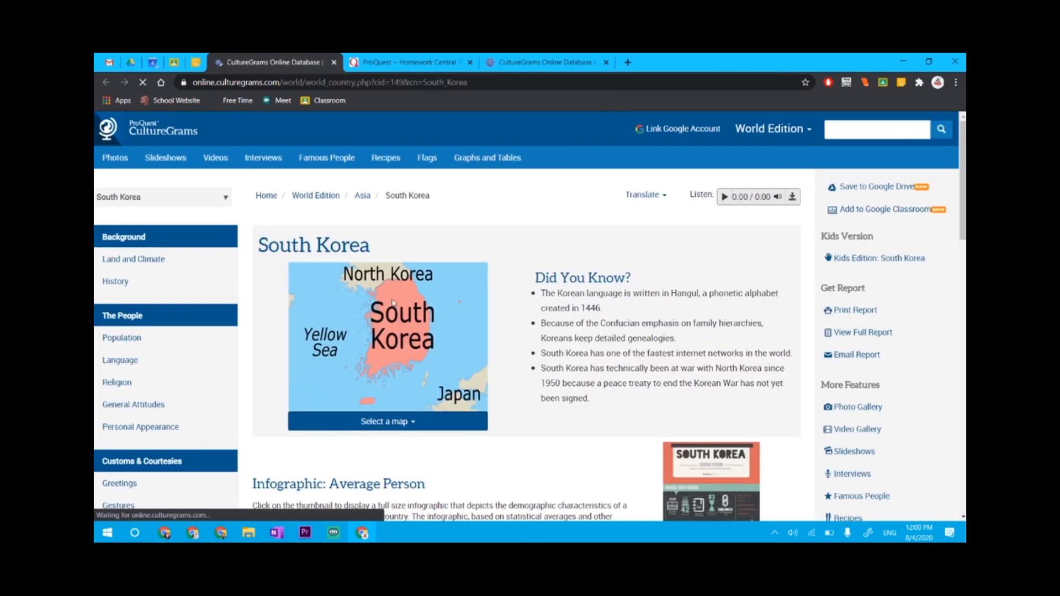
pyautogui.scroll(-1, 439, 349)
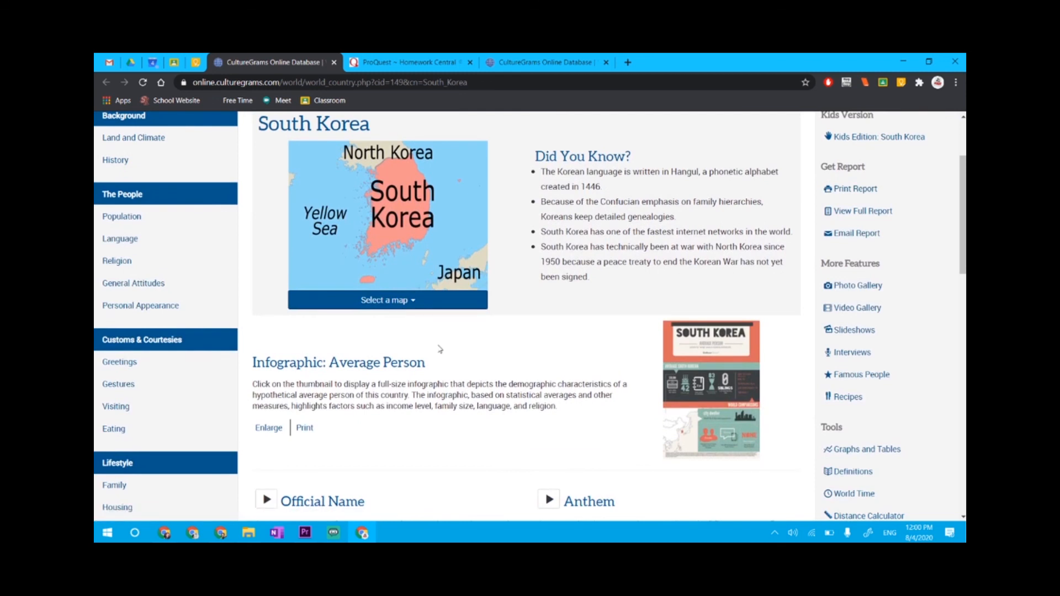
pyautogui.scroll(-2, 440, 349)
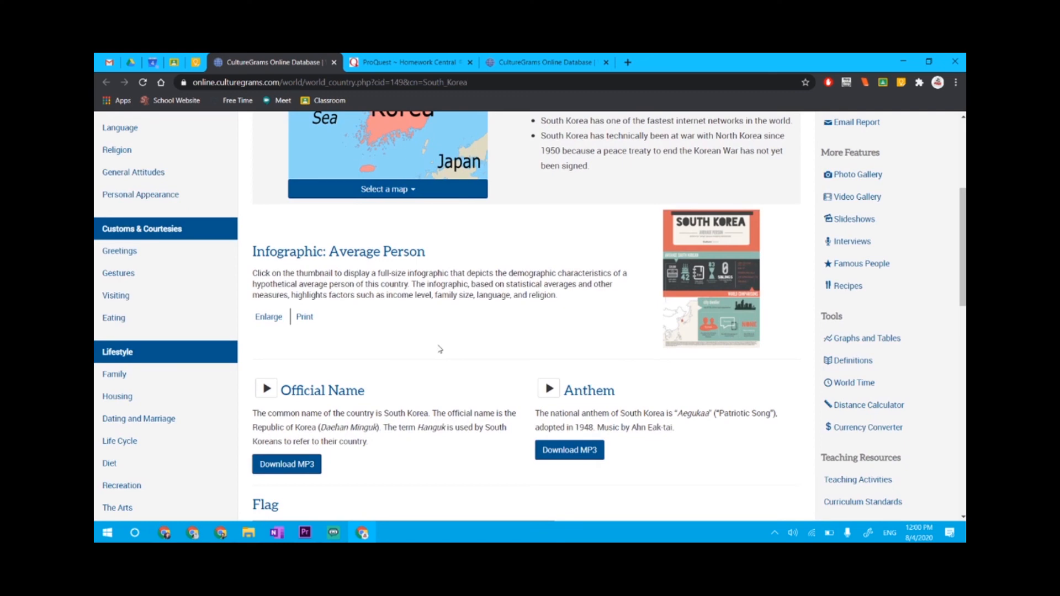
pyautogui.scroll(-3, 440, 349)
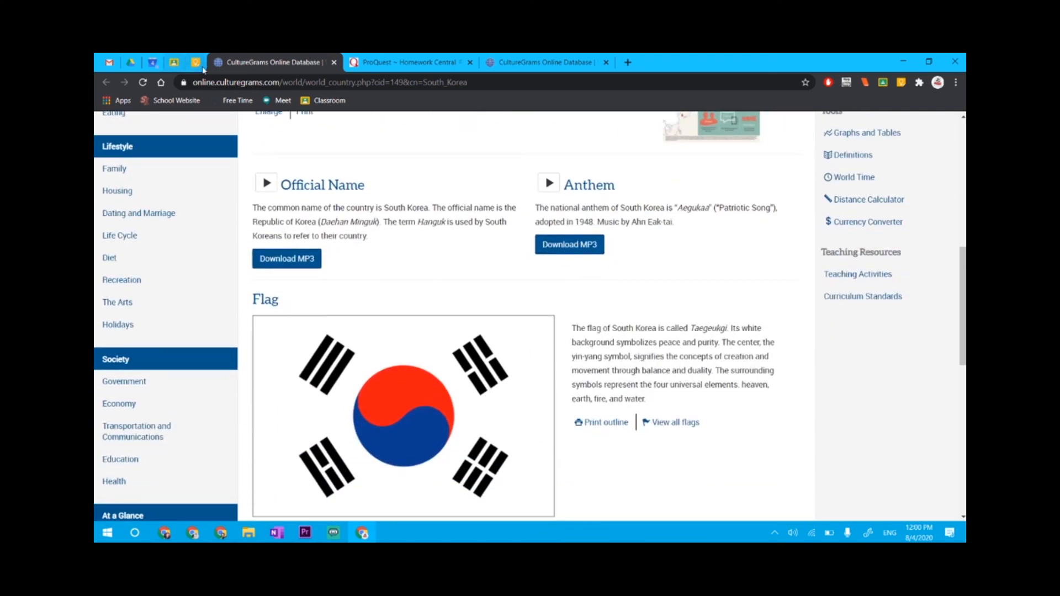
pyautogui.click(203, 71)
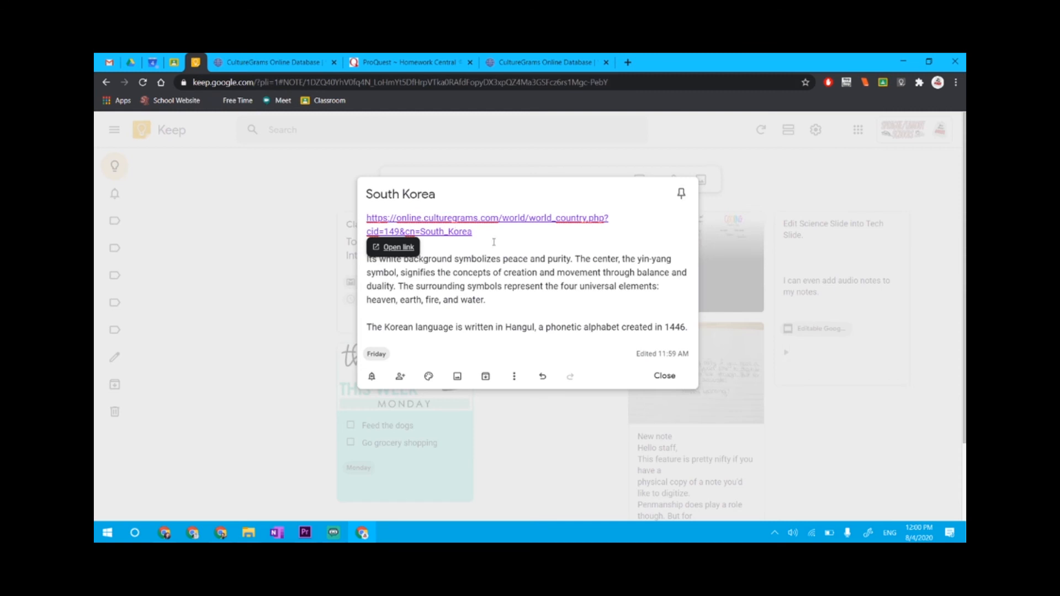
pyautogui.click(665, 376)
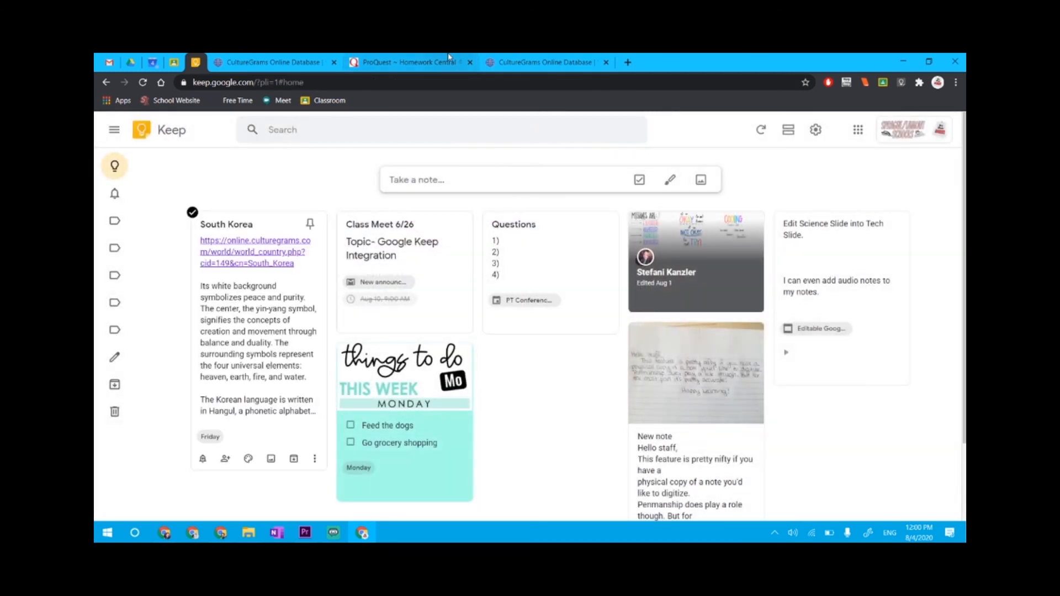